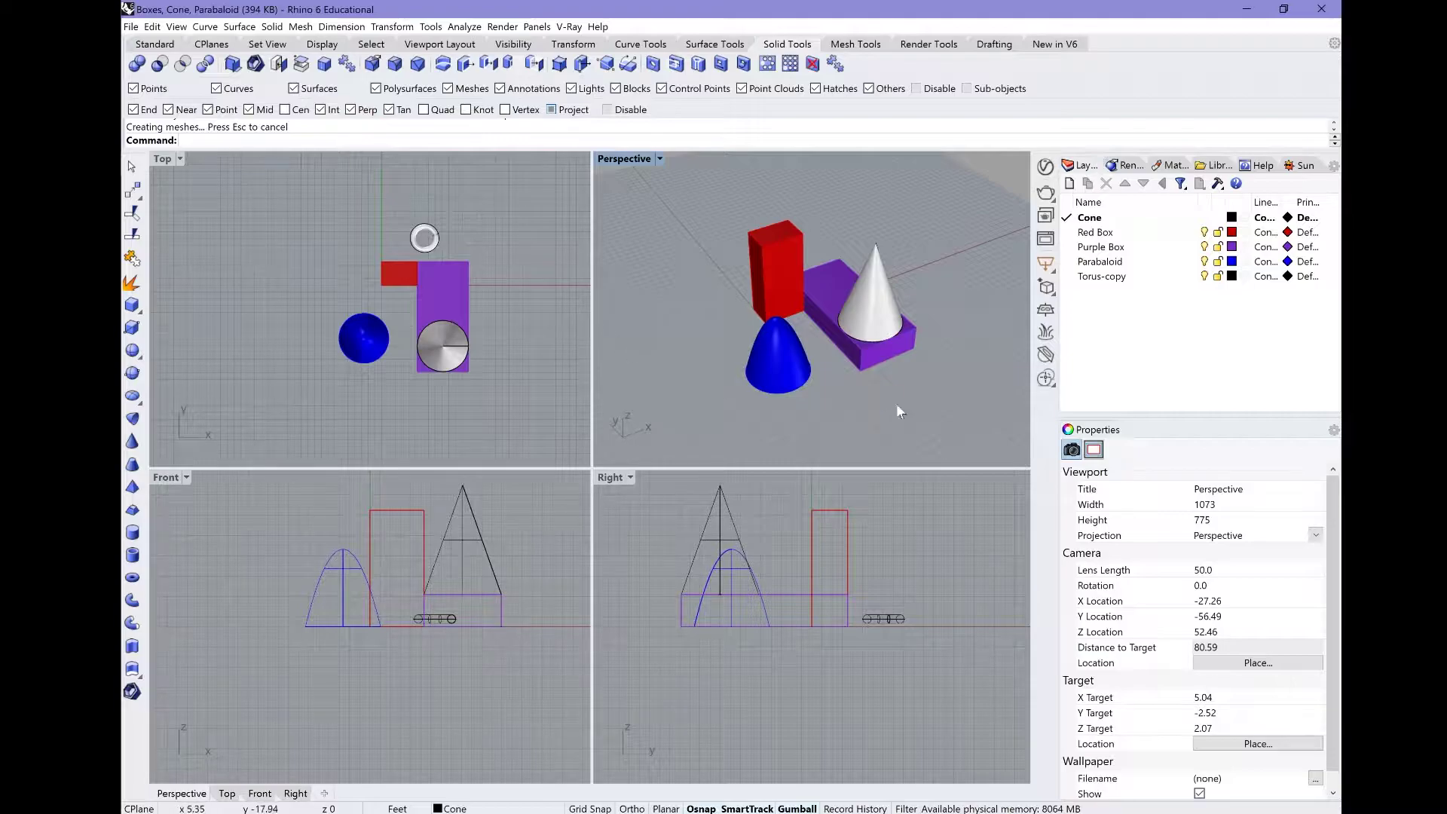
# Make the purple box and cone a block based at the box corner, named Rect_Cone_01.
pyautogui.moveTo(920, 392); pyautogui.dragTo(870, 332)
pyautogui.write('Block')
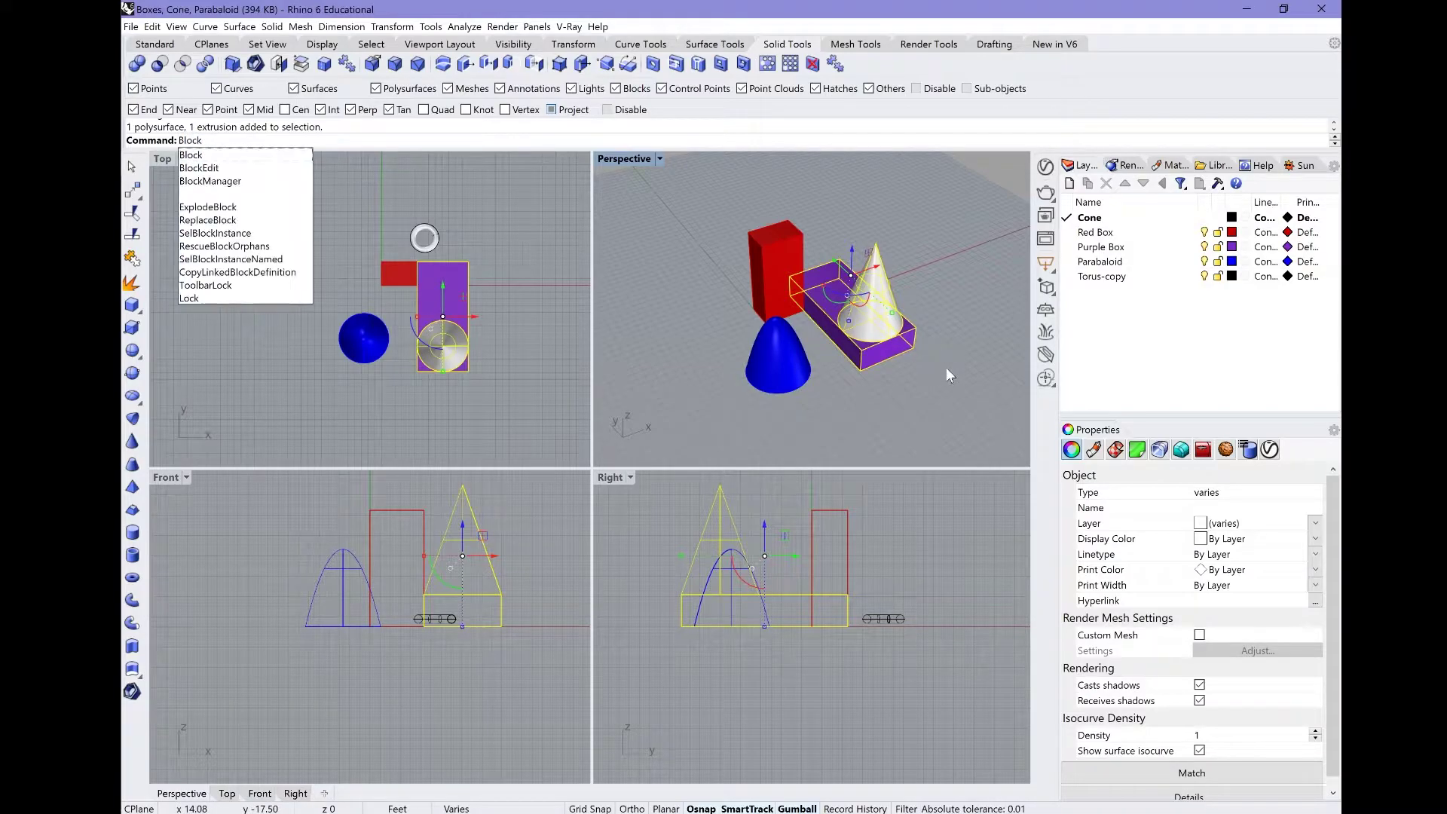
pyautogui.press('Return')
pyautogui.click(859, 373)
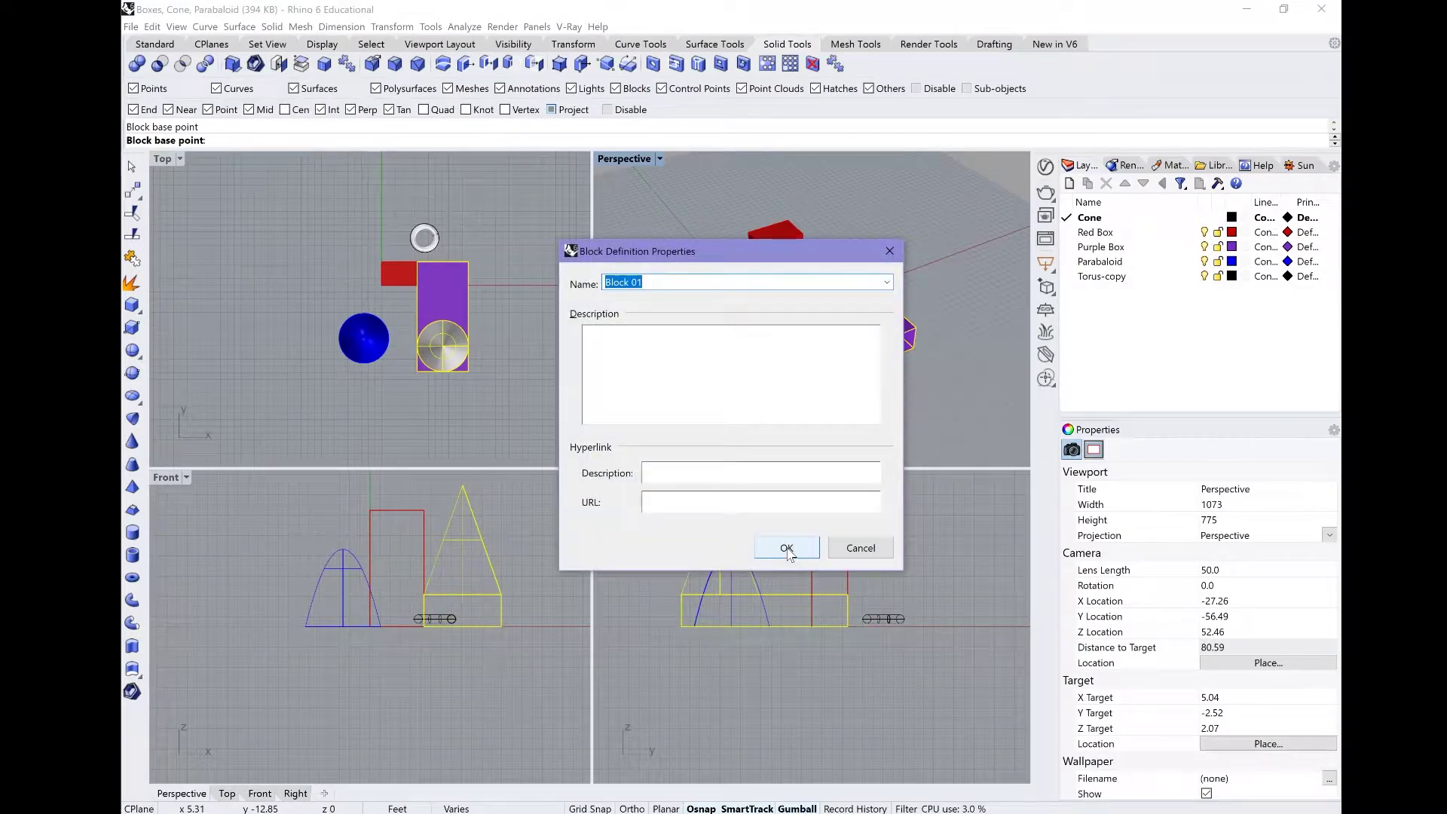
pyautogui.write('Rect_Cone_01')
# Confirm the Rect_Cone_01 definition and check the instance's block Type in Properties.
pyautogui.click(803, 548)
pyautogui.click(877, 426)
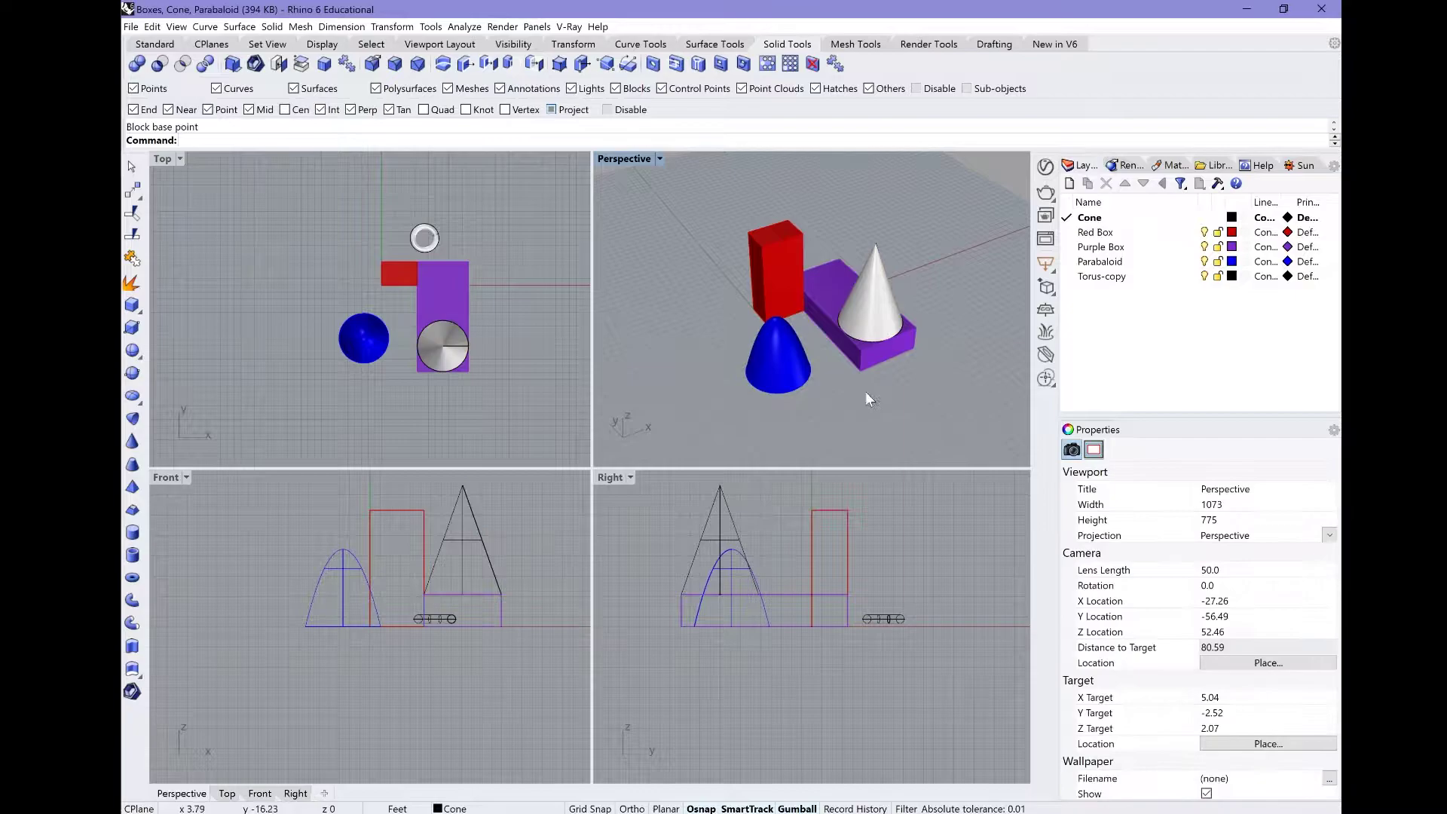
pyautogui.click(875, 364)
pyautogui.moveTo(1193, 495); pyautogui.dragTo(1163, 492)
# Compare the paraboloid's and red box's properties, then reselect the cone block instance.
pyautogui.click(794, 330)
pyautogui.click(783, 251)
pyautogui.click(905, 347)
# Edit the Rect_Cone_01 block and select its cone and purple box parts.
pyautogui.click(937, 362)
pyautogui.doubleClick(881, 341)
pyautogui.click(879, 296)
pyautogui.moveTo(1187, 426); pyautogui.dragTo(830, 437)
pyautogui.click(883, 359)
# Turn the Purple Box layer off and back on while in block edit.
pyautogui.click(961, 331)
pyautogui.click(1204, 247)
pyautogui.click(1205, 247)
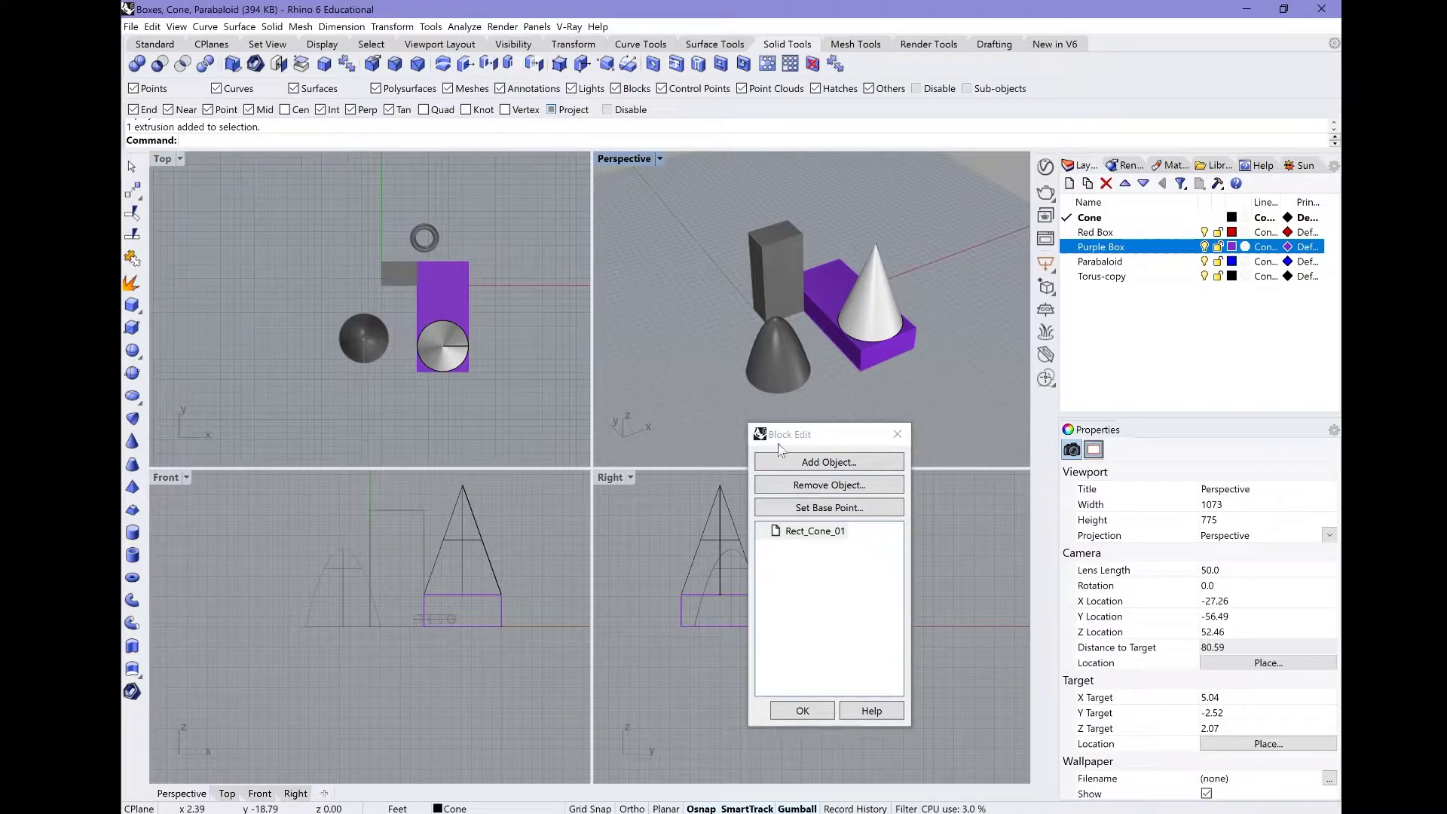
pyautogui.moveTo(791, 431); pyautogui.dragTo(759, 411)
# Finish block editing and view Rect_Cone_01's Embedded definition properties in the Block Manager.
pyautogui.click(788, 693)
pyautogui.write('Block')
pyautogui.click(236, 180)
pyautogui.click(379, 305)
pyautogui.click(816, 296)
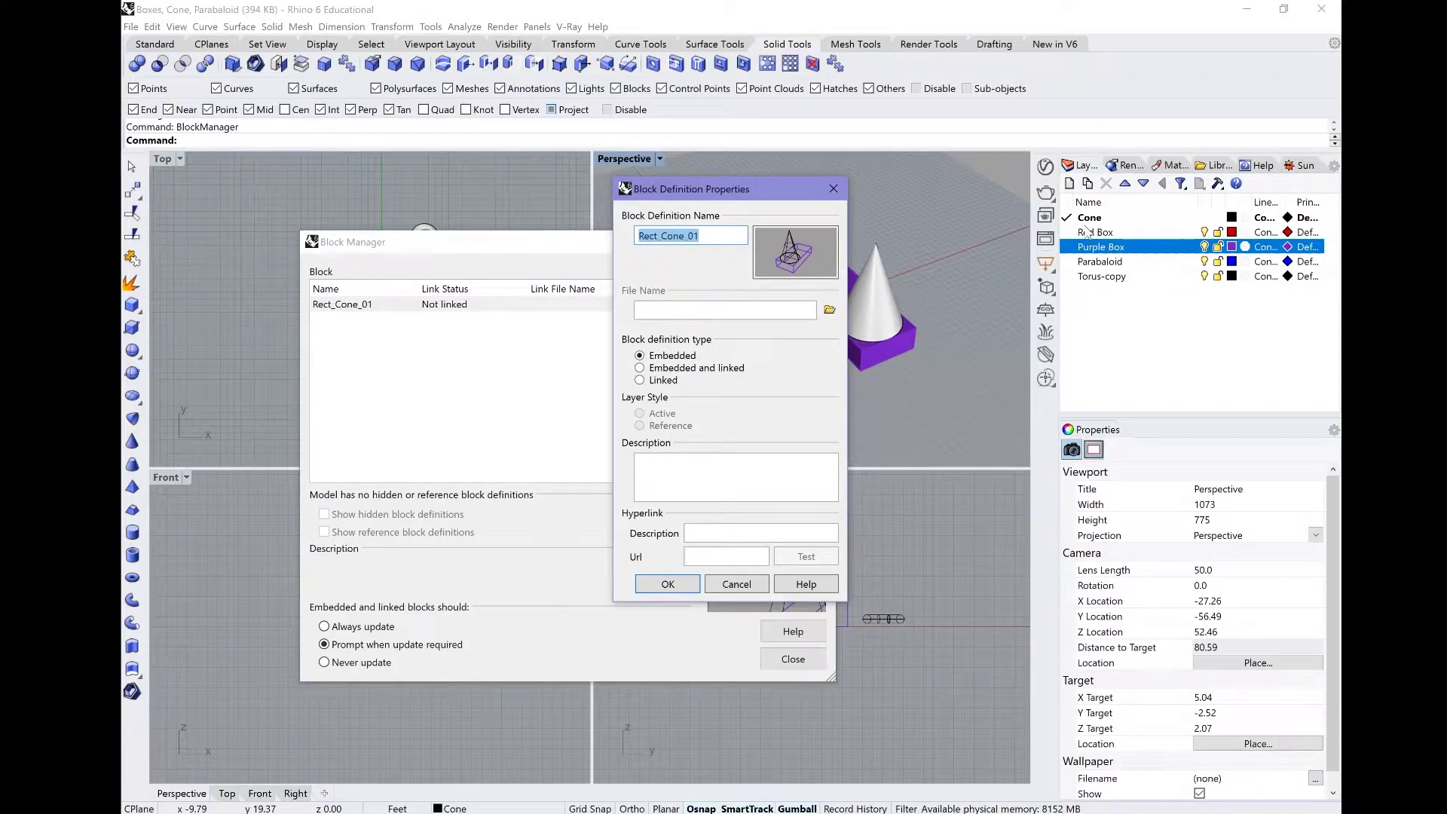
# Close the block dialogs and try File > Insert, cancelling without inserting anything.
pyautogui.click(668, 585)
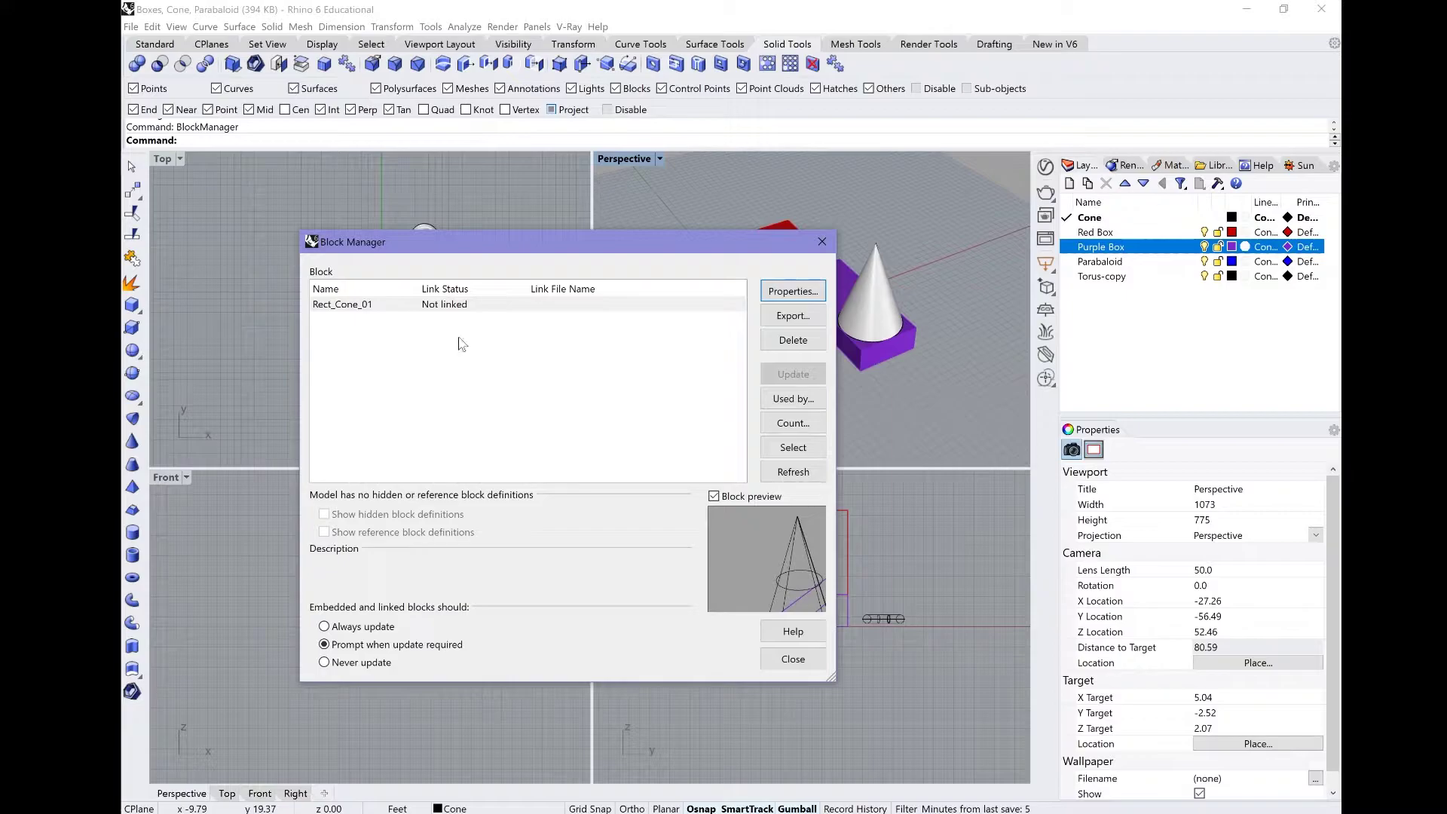
pyautogui.click(822, 241)
pyautogui.click(132, 26)
pyautogui.click(182, 173)
pyautogui.click(864, 267)
pyautogui.click(1278, 744)
pyautogui.click(875, 227)
# Reopen the Block Manager and start exporting the Rect_Cone_01 definition.
pyautogui.write('Block')
pyautogui.click(192, 181)
pyautogui.click(464, 304)
pyautogui.click(780, 293)
pyautogui.click(832, 190)
pyautogui.click(793, 315)
# Save the exported block as Rect_Cone_02.3dm and reopen Rect_Cone_01's definition properties.
pyautogui.write('02')
pyautogui.click(1023, 786)
pyautogui.click(491, 306)
pyautogui.click(491, 305)
pyautogui.click(788, 293)
# Make Rect_Cone_01 Linked to Rect_Cone_02.3dm with Reference layer style.
pyautogui.click(677, 381)
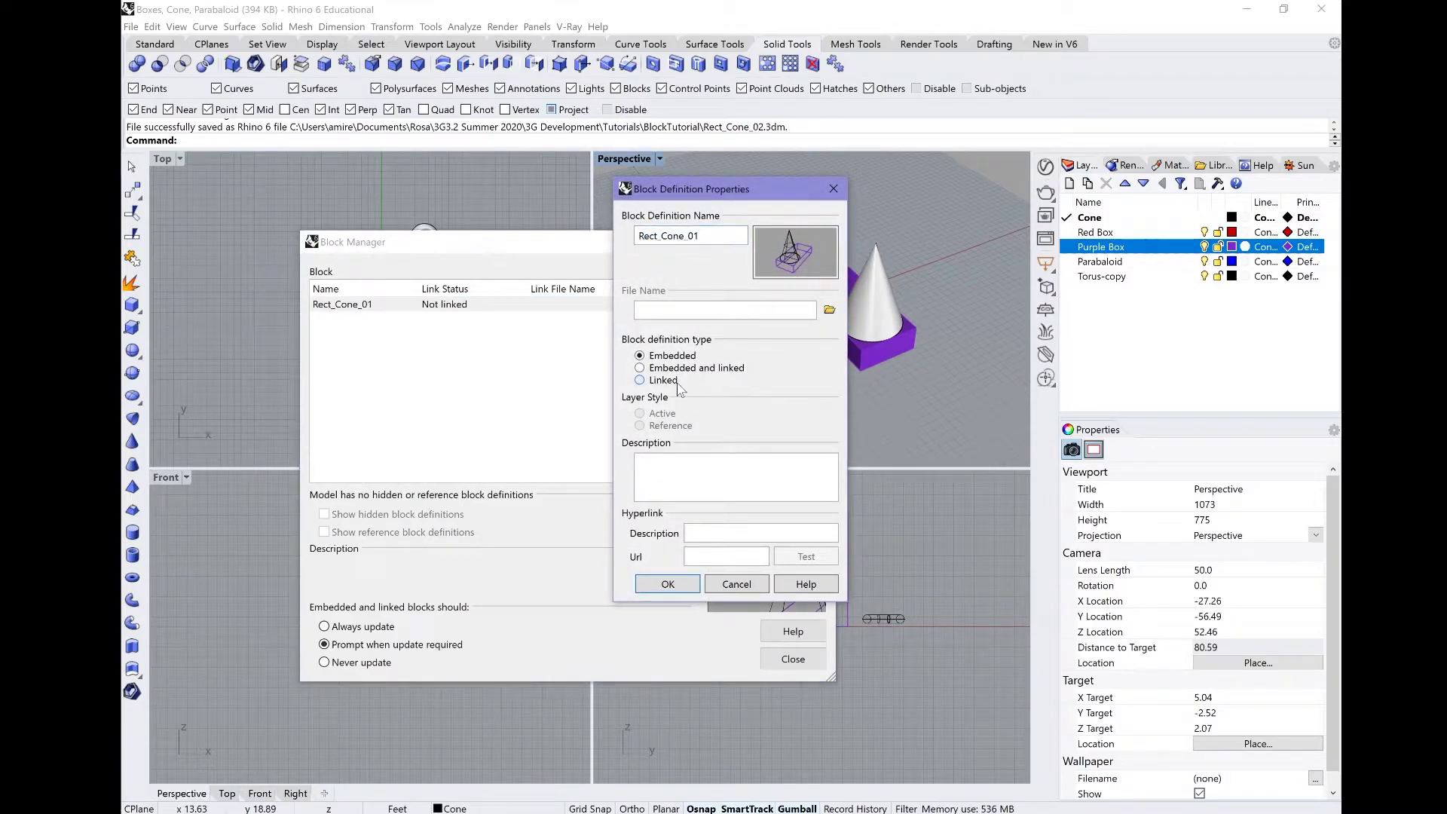
pyautogui.click(830, 312)
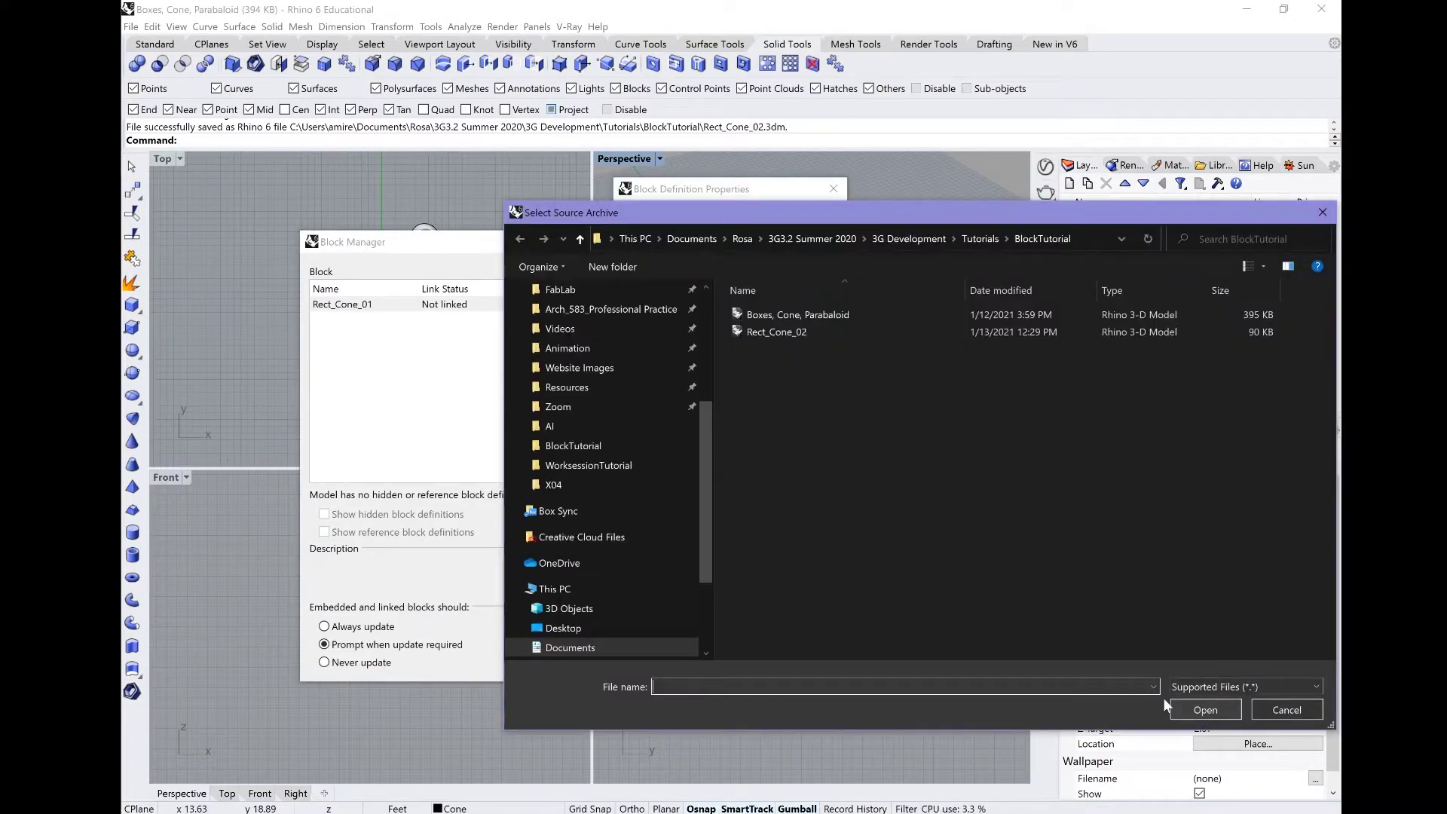
pyautogui.click(773, 333)
pyautogui.click(1230, 711)
pyautogui.click(666, 428)
pyautogui.click(687, 584)
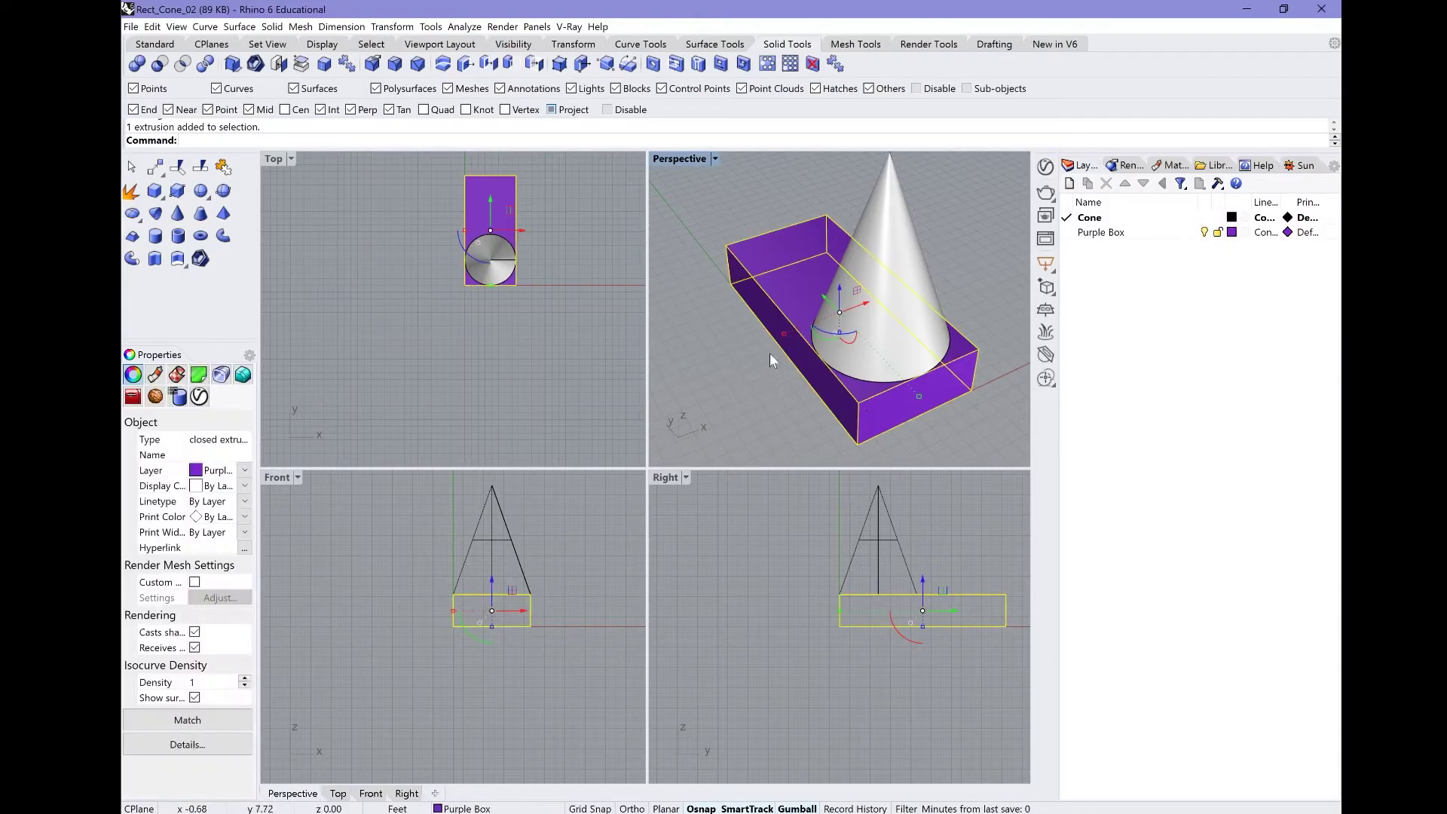
# Rotate the purple box 90°, slide it along Y to centre the cone, and save.
pyautogui.click(827, 333)
pyautogui.press('Return')
pyautogui.moveTo(490, 198); pyautogui.dragTo(490, 226)
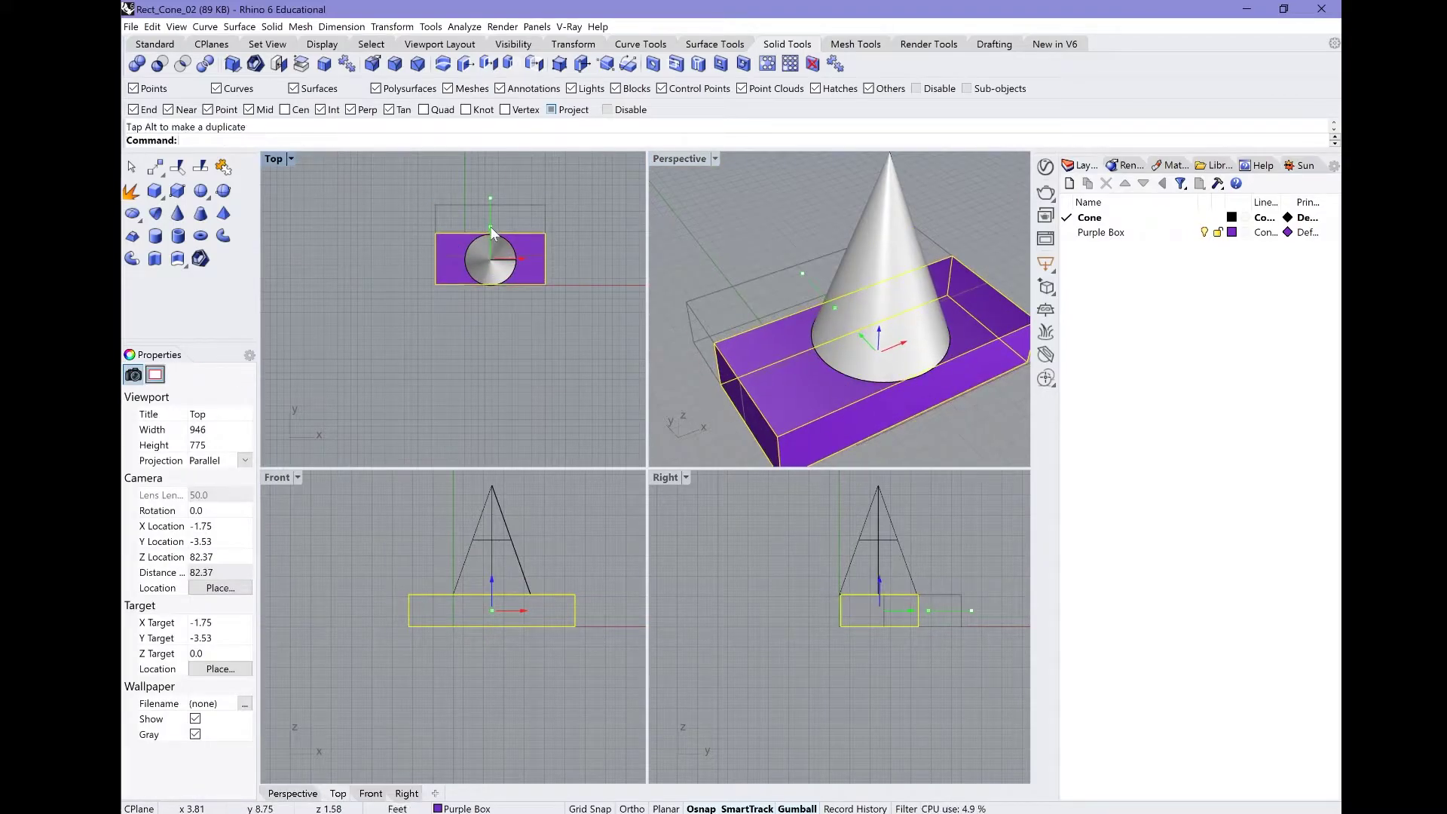
pyautogui.click(571, 219)
pyautogui.click(132, 27)
pyautogui.click(144, 94)
# Close the Rect_Cone_02 window and return to the Boxes, Cone, Paraboloid model.
pyautogui.click(1321, 9)
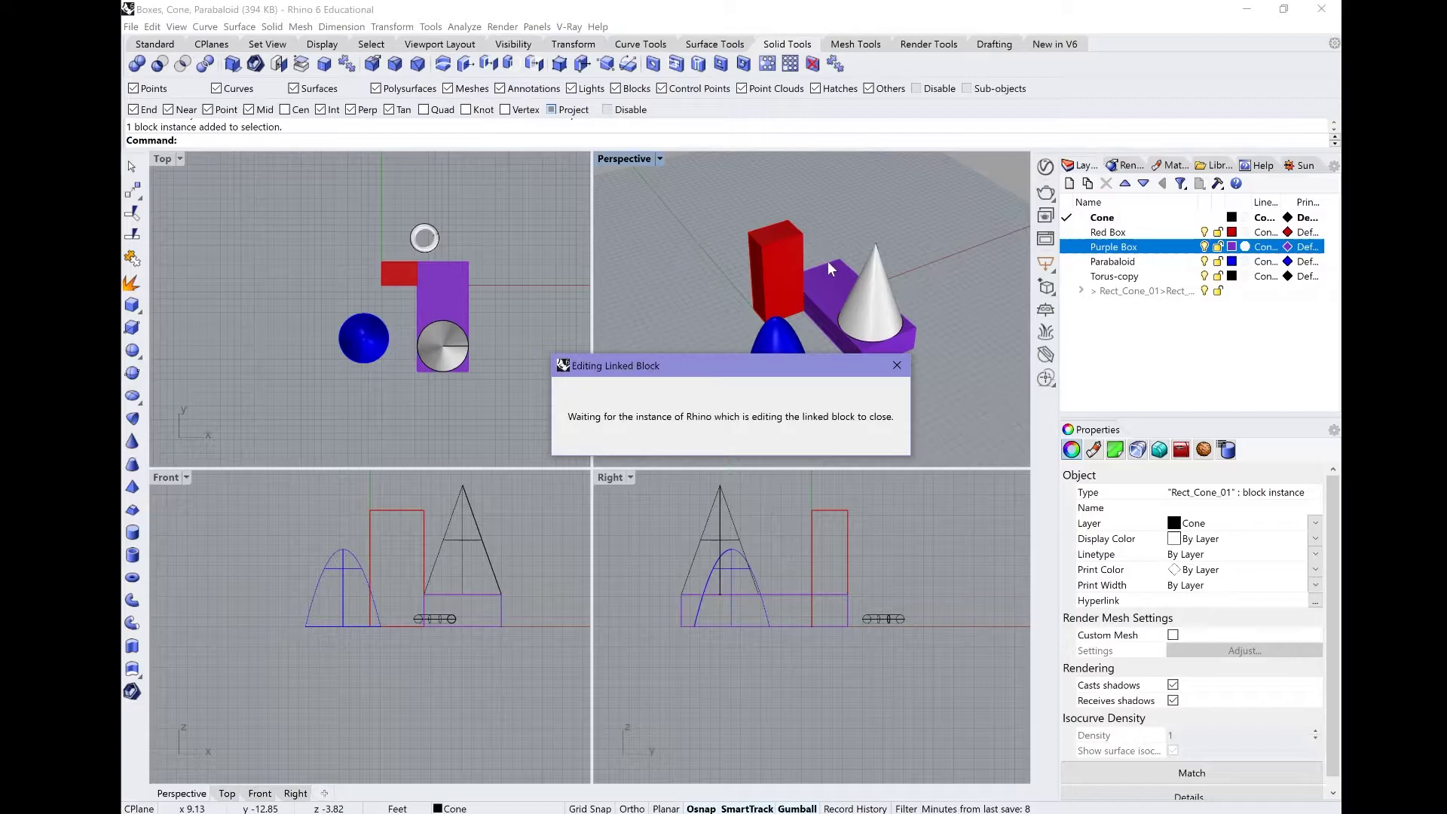
pyautogui.moveTo(730, 373); pyautogui.dragTo(658, 337)
pyautogui.moveTo(866, 373); pyautogui.dragTo(820, 342, button='right')
# Copy the Rect_Cone_01 block instance to the upper right of the original.
pyautogui.click(877, 354)
pyautogui.moveTo(793, 299); pyautogui.dragTo(984, 381)
pyautogui.press('alt')
pyautogui.scroll(-2, 745, 263)
pyautogui.scroll(5, 923, 352)
# Explode the copied Rect_Cone_01 block instance.
pyautogui.click(971, 393)
pyautogui.keyDown('shift'); pyautogui.moveTo(970, 393); pyautogui.dragTo(862, 306, button='right'); pyautogui.keyUp('shift')
pyautogui.click(862, 305)
pyautogui.write('Explode')
pyautogui.press('Return')
# Select the exploded purple box and cone individually to confirm they are separate objects.
pyautogui.click(875, 347)
pyautogui.click(832, 336)
pyautogui.click(832, 205)
pyautogui.scroll(-4, 889, 360)
pyautogui.moveTo(860, 345); pyautogui.dragTo(892, 291, button='right')
pyautogui.click(923, 342)
pyautogui.click(892, 291)
pyautogui.moveTo(879, 209); pyautogui.dragTo(844, 257, button='right')
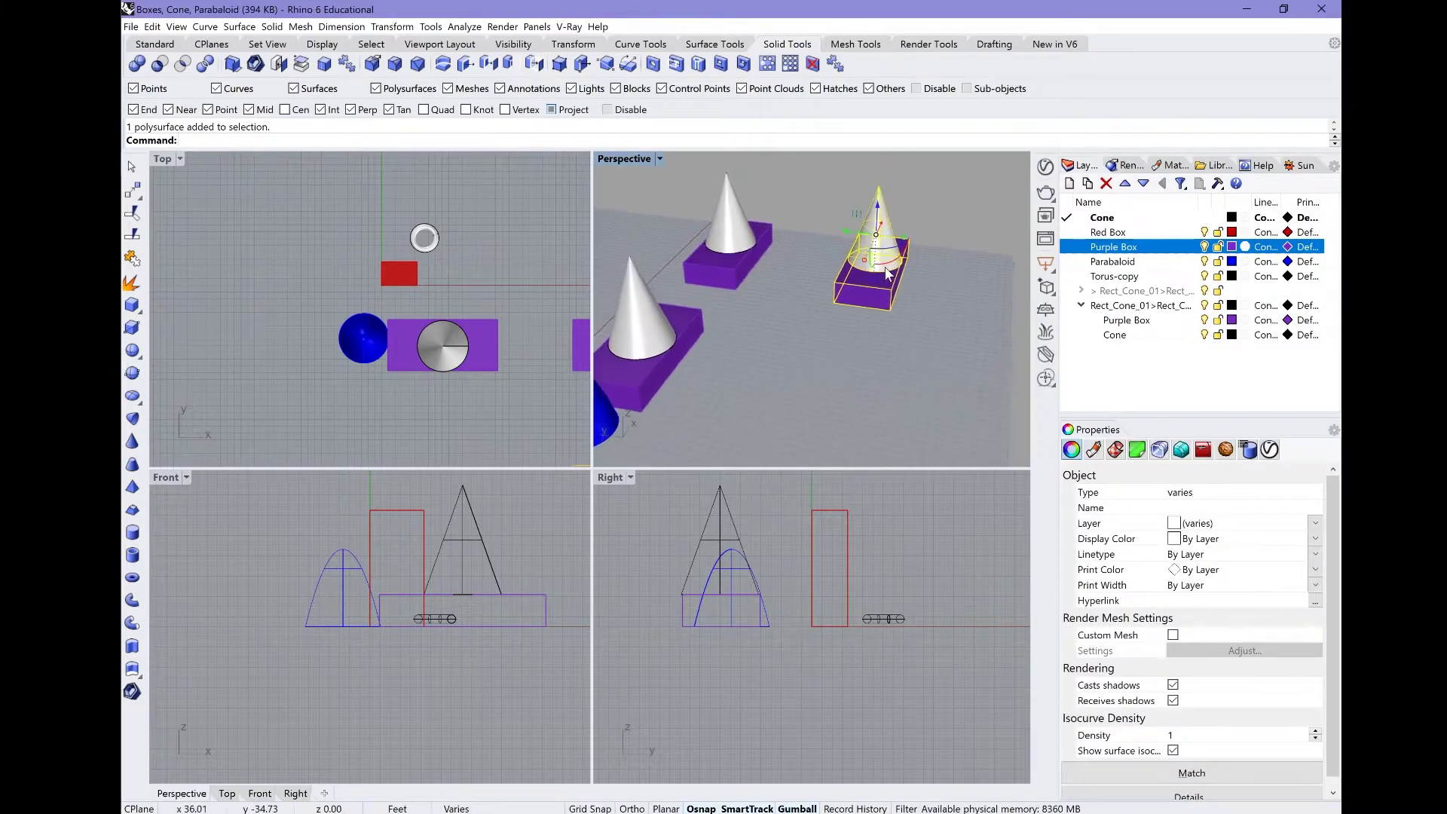
pyautogui.click(874, 293)
pyautogui.click(878, 226)
pyautogui.click(910, 328)
pyautogui.moveTo(907, 305)
pyautogui.mouseDown(button='right')
pyautogui.moveTo(907, 319)
pyautogui.moveTo(888, 320)
pyautogui.mouseUp(button='right')
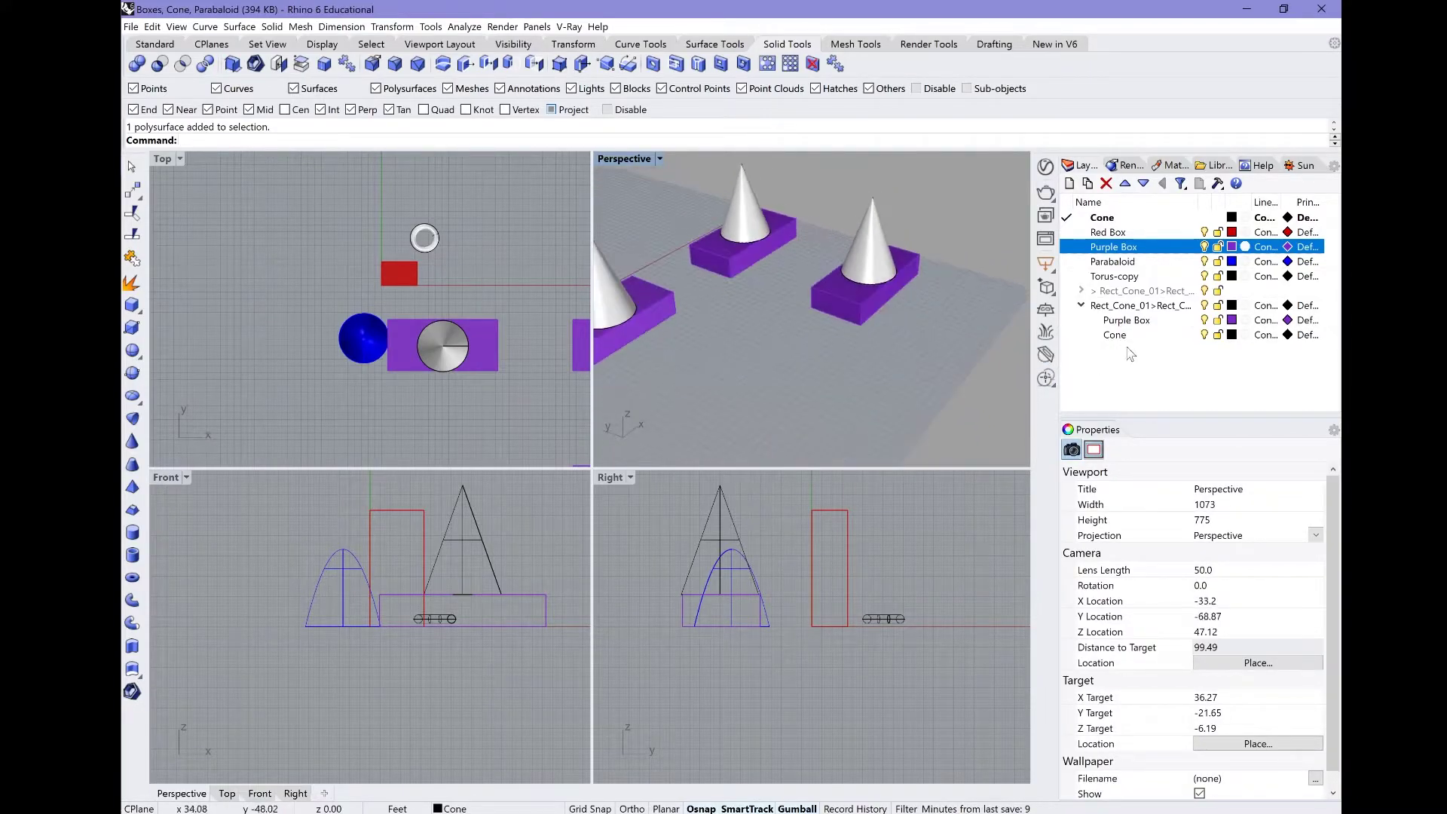
# Toggle the Rect_Cone_01 and Purple Box sublayers' visibility, then select the right cone and box.
pyautogui.click(1128, 309)
pyautogui.click(1128, 320)
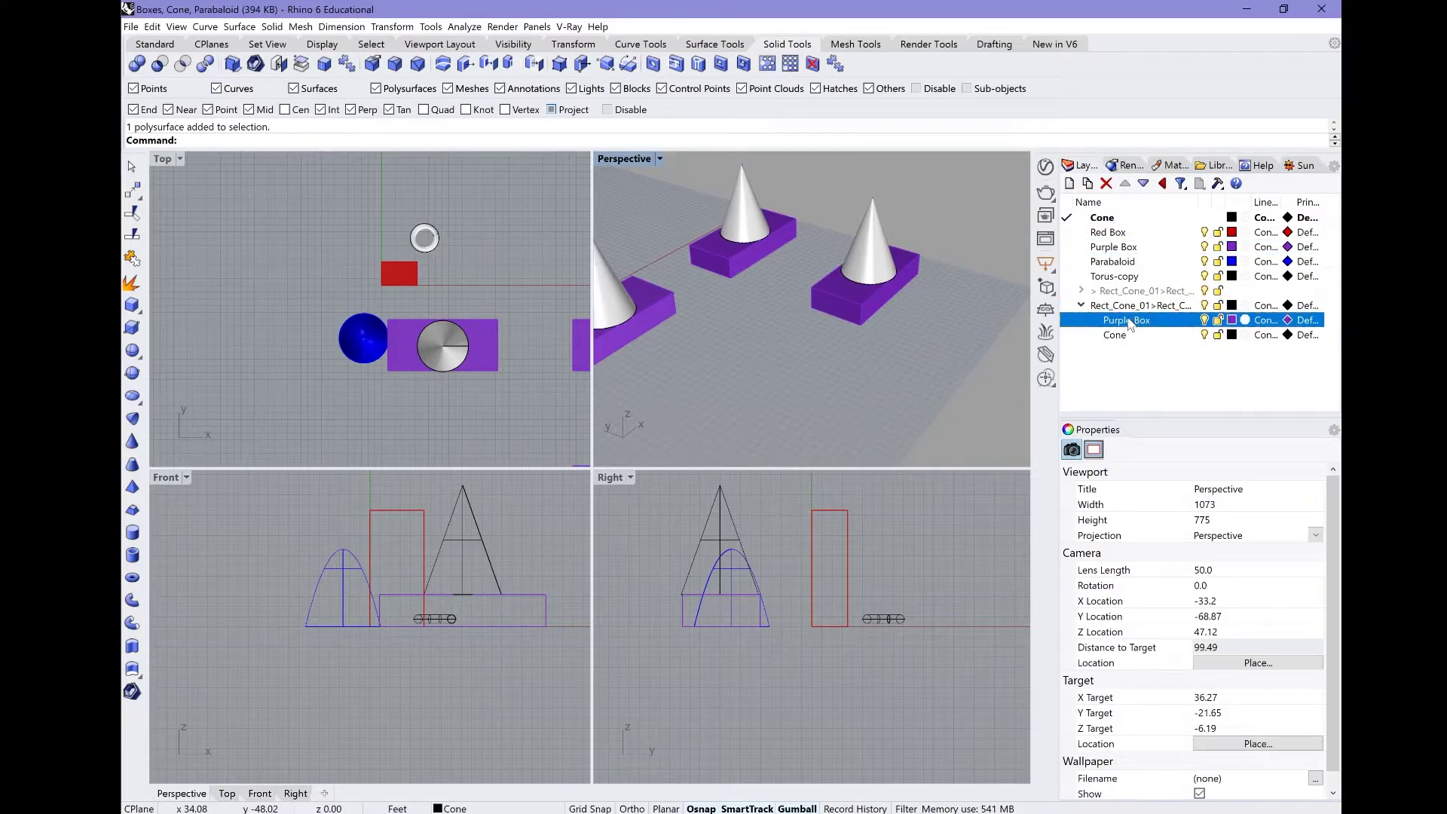
pyautogui.click(1204, 306)
pyautogui.click(1204, 305)
pyautogui.click(1204, 320)
pyautogui.click(1204, 321)
pyautogui.click(1204, 306)
pyautogui.click(1204, 306)
pyautogui.moveTo(915, 333); pyautogui.dragTo(866, 264)
# Select the loose cone and purple box together.
pyautogui.click(915, 321)
pyautogui.click(872, 267)
pyautogui.moveTo(874, 275); pyautogui.dragTo(871, 241)
pyautogui.click(865, 309)
pyautogui.click(920, 300)
pyautogui.click(870, 241)
# Define them as block rect_cone_01, replacing the existing definition.
pyautogui.press('Return')
pyautogui.click(882, 319)
pyautogui.write('rect_cone_01')
pyautogui.click(791, 556)
pyautogui.click(770, 481)
pyautogui.moveTo(914, 323)
pyautogui.mouseDown(button='right')
pyautogui.moveTo(859, 346)
pyautogui.moveTo(881, 313)
pyautogui.moveTo(942, 329)
pyautogui.mouseUp(button='right')
pyautogui.click(911, 309)
pyautogui.scroll(3, 782, 347)
pyautogui.scroll(-3, 871, 309)
# Make the blue paraboloid and red box a block named rect_ellip_01, based at the snapped corner.
pyautogui.click(713, 370)
pyautogui.keyDown('shift'); pyautogui.click(681, 307); pyautogui.keyUp('shift')
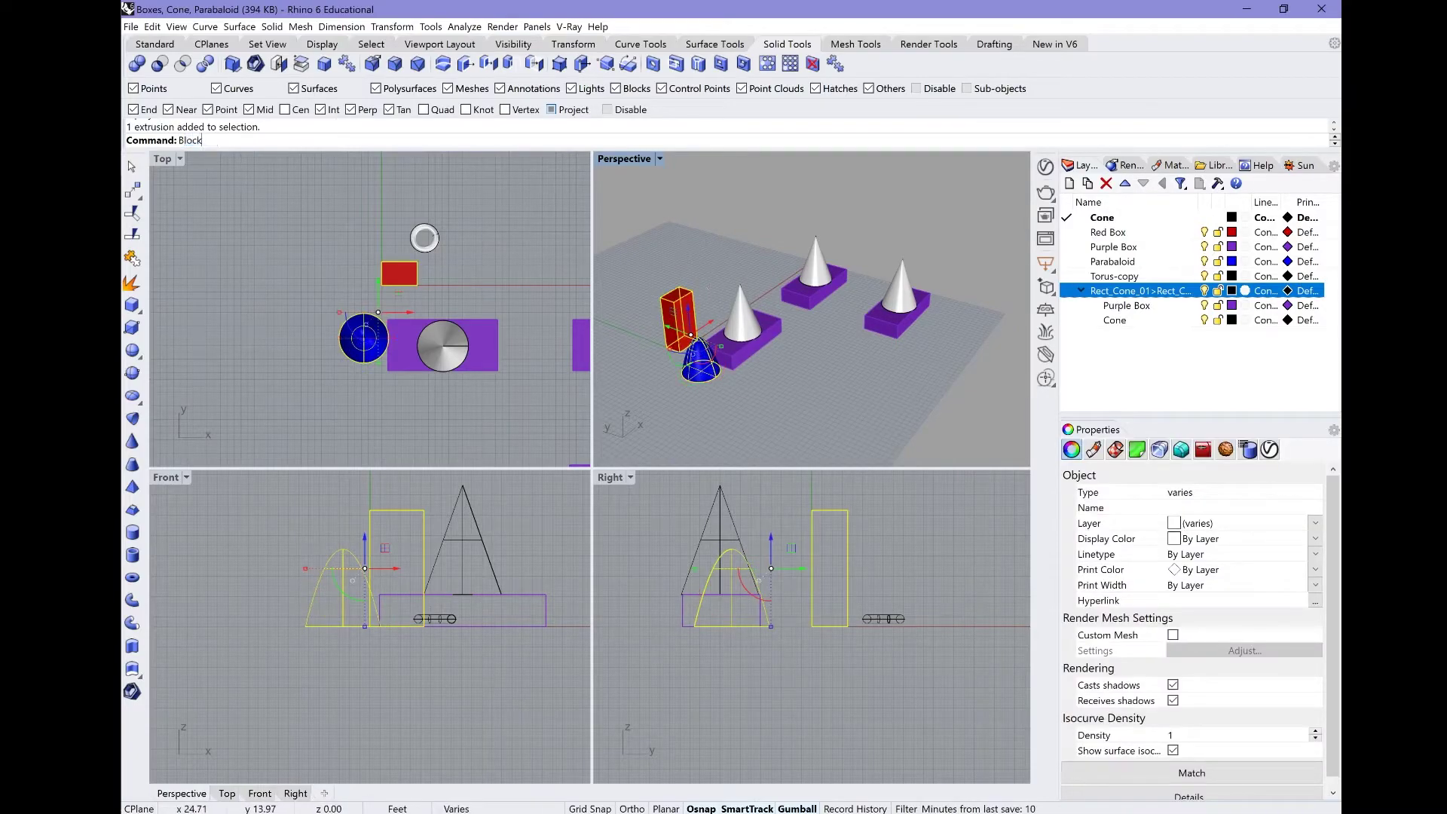
pyautogui.write('Block')
pyautogui.press('Return')
pyautogui.click(678, 354)
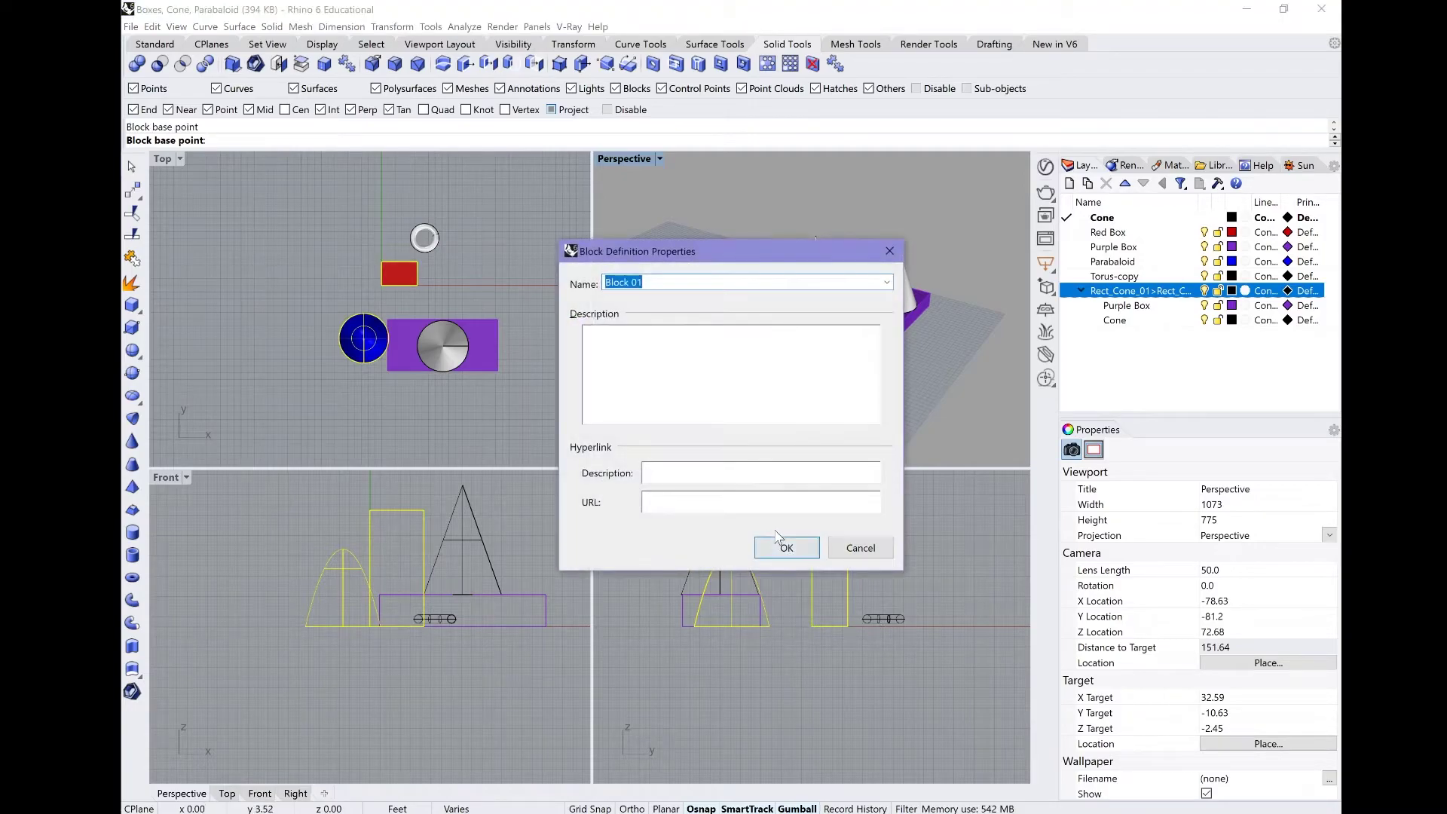
pyautogui.write('rect_ellip-')
pyautogui.write('01')
pyautogui.click(780, 541)
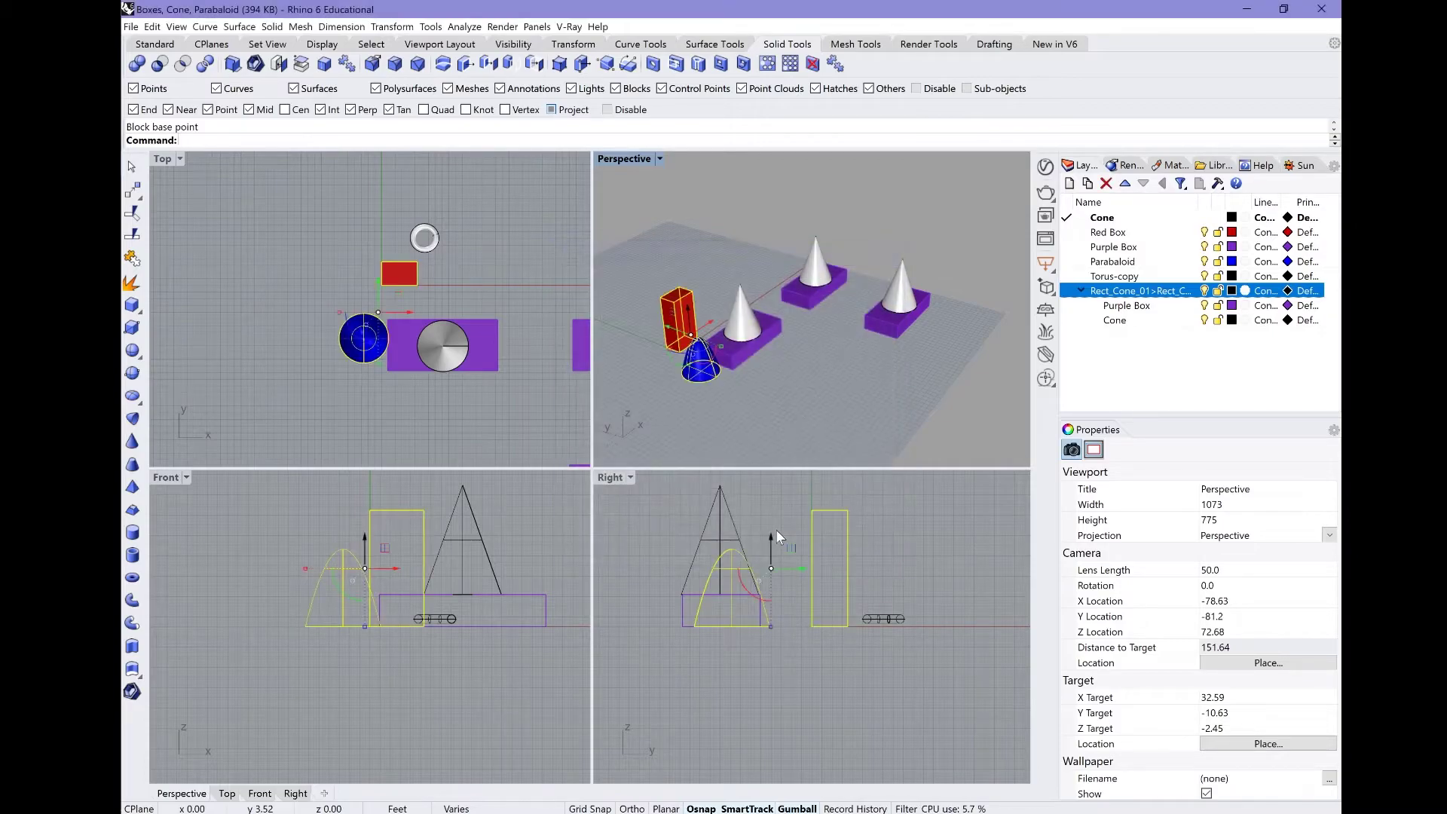
# Alt-drag a copy of the rect_ellip_01 block down and to the left, then select it.
pyautogui.click(698, 378)
pyautogui.scroll(-3, 847, 335)
pyautogui.moveTo(768, 314); pyautogui.dragTo(742, 400)
pyautogui.press('alt')
pyautogui.click(810, 376)
pyautogui.click(745, 397)
# Explode the copied block and rotate its red box to lie flat.
pyautogui.write('Explode')
pyautogui.press('Return')
pyautogui.click(771, 387)
pyautogui.click(738, 403)
pyautogui.moveTo(726, 428); pyautogui.dragTo(758, 381)
pyautogui.click(780, 395)
# Define the loose red box and paraboloid as a block named 'recip_01', based at the midpoint.
pyautogui.write('BlockEdit')
pyautogui.press('Return')
pyautogui.press('Escape')
pyautogui.moveTo(769, 424); pyautogui.dragTo(742, 403)
pyautogui.write('Block')
pyautogui.press('Return')
pyautogui.click(733, 410)
pyautogui.write('rect_')
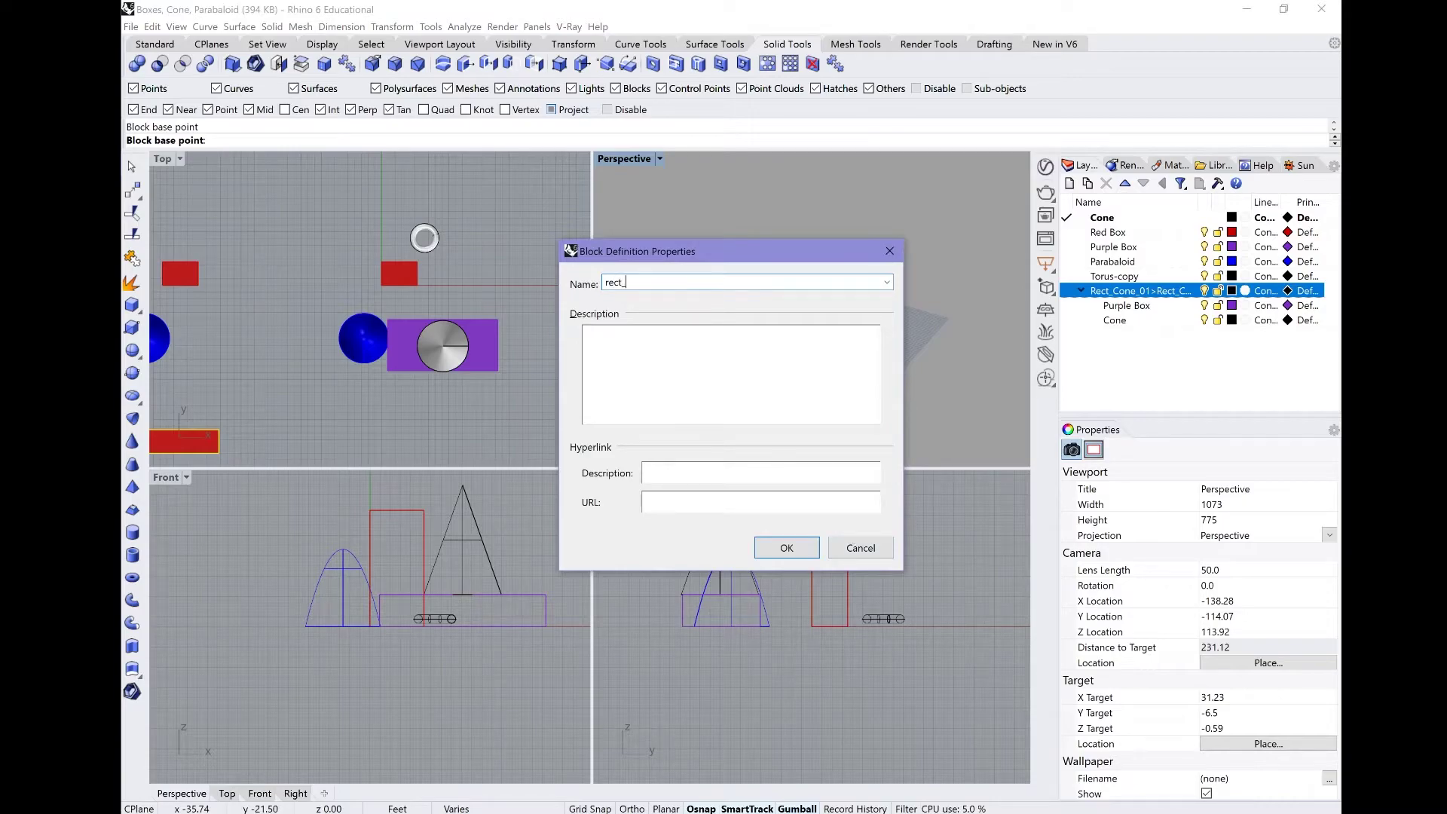
pyautogui.write('ip_01')
pyautogui.press('Return')
# Define the other red box and paraboloid pair as a block named 'rect'.
pyautogui.moveTo(821, 393); pyautogui.dragTo(731, 431)
pyautogui.write('Block')
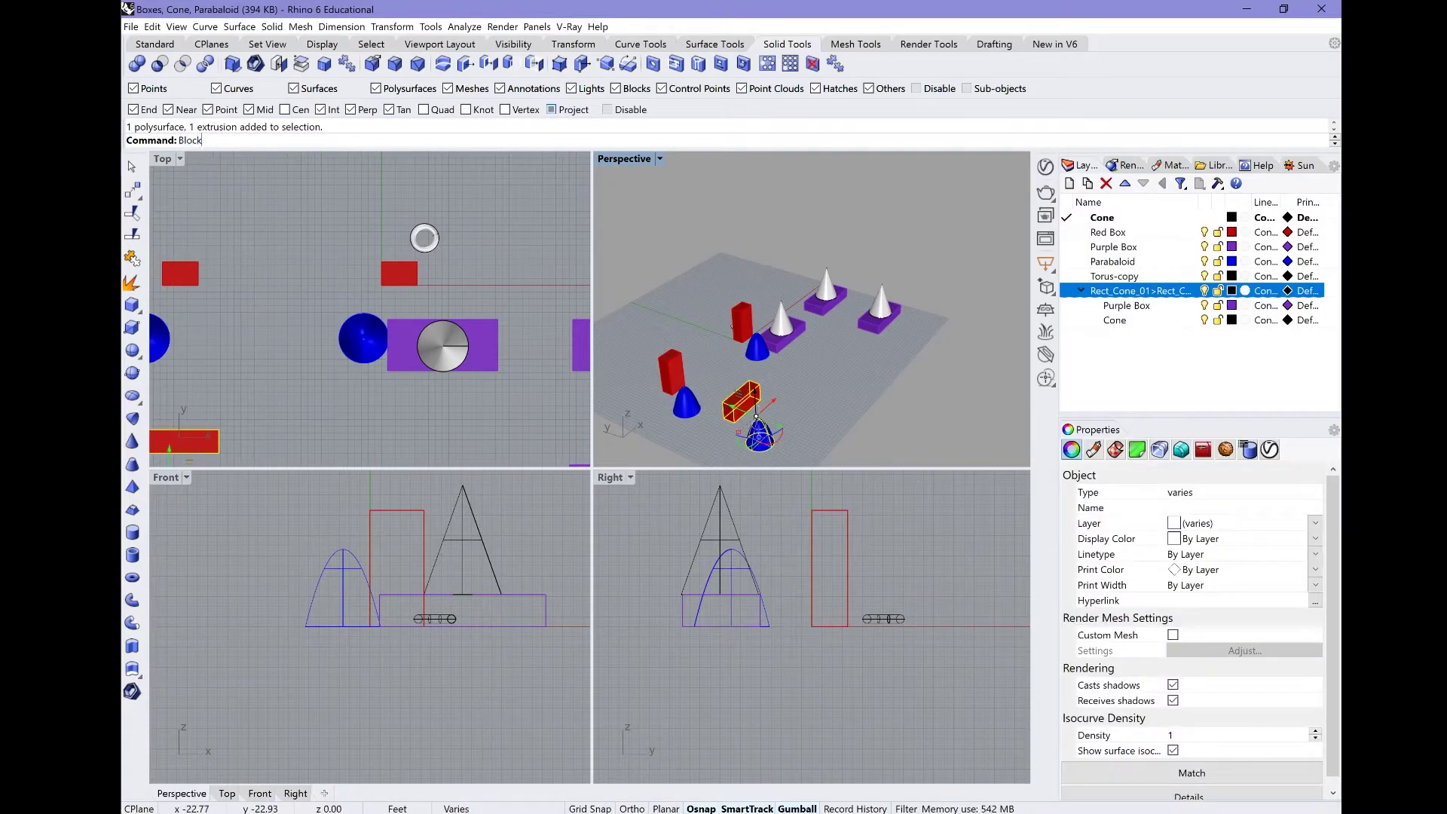
pyautogui.press('Return')
pyautogui.click(759, 413)
pyautogui.write('rect')
pyautogui.press('Return')
# Replace the existing rect_ellip_01 definition with the new geometry.
pyautogui.click(768, 484)
pyautogui.moveTo(770, 396); pyautogui.dragTo(826, 366, button='right')
pyautogui.click(799, 379)
pyautogui.moveTo(855, 343); pyautogui.dragTo(799, 347, button='right')
# Remove the blue paraboloid from the rect_ellip_01 block definition and keep the change.
pyautogui.click(787, 352)
pyautogui.scroll(3, 767, 368)
pyautogui.doubleClick(780, 354)
pyautogui.click(800, 466)
pyautogui.click(783, 360)
pyautogui.press('Return')
pyautogui.click(768, 691)
# Draw a large sphere beside the red box blocks.
pyautogui.scroll(-3, 766, 328)
pyautogui.moveTo(766, 327)
pyautogui.mouseDown(button='right')
pyautogui.moveTo(790, 353)
pyautogui.moveTo(763, 328)
pyautogui.moveTo(775, 319)
pyautogui.mouseUp(button='right')
pyautogui.click(829, 389)
pyautogui.press('Escape')
pyautogui.moveTo(820, 400); pyautogui.dragTo(892, 380, button='right')
pyautogui.write('sphere')
pyautogui.press('Return')
pyautogui.click(906, 362)
pyautogui.click(857, 382)
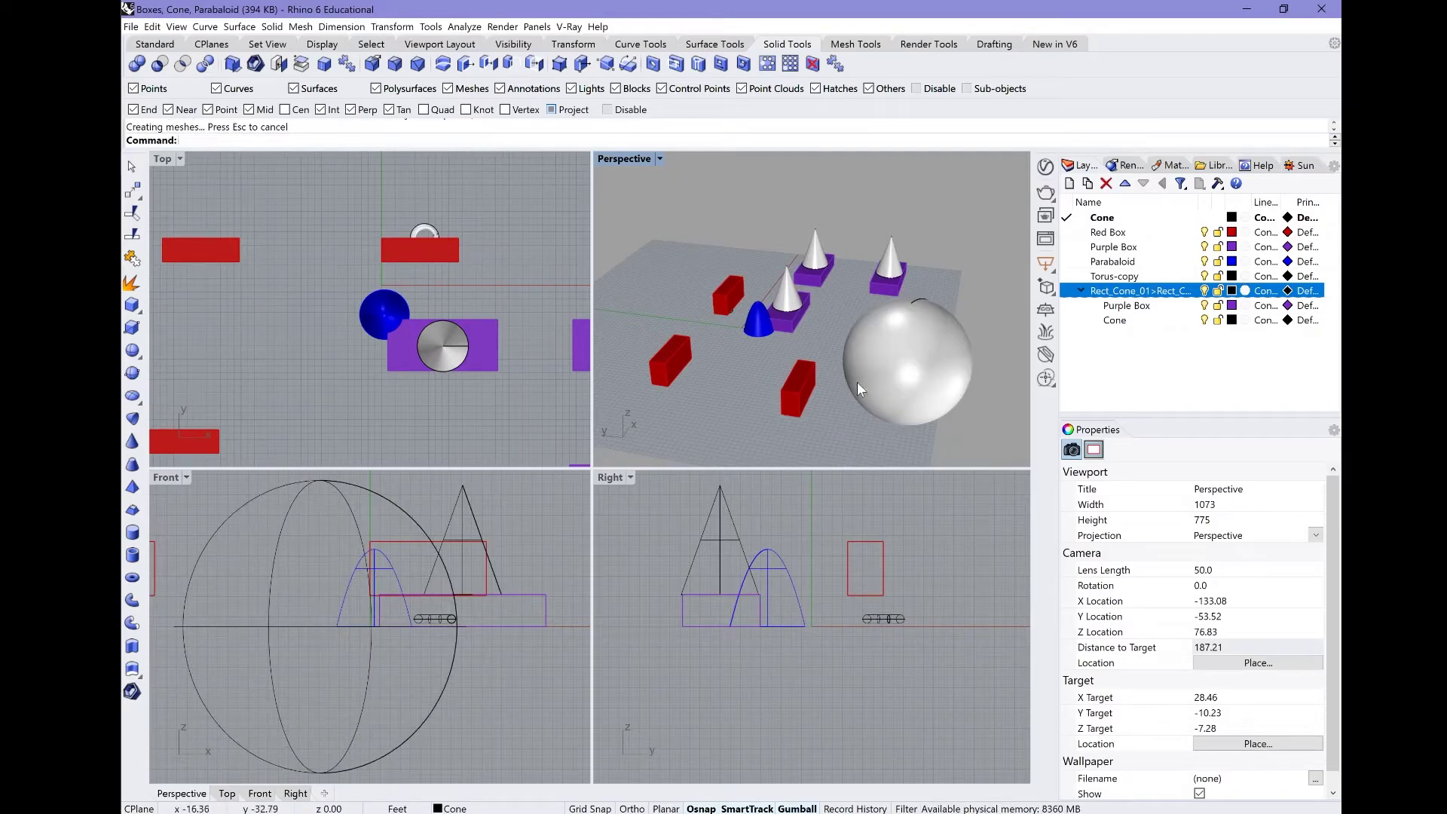
# Add the sphere to the rect_ellip_01 block via BlockEdit and apply the change.
pyautogui.click(810, 383)
pyautogui.click(840, 415)
pyautogui.write('BlockEdit')
pyautogui.press('Return')
pyautogui.click(822, 443)
pyautogui.click(913, 375)
pyautogui.click(787, 700)
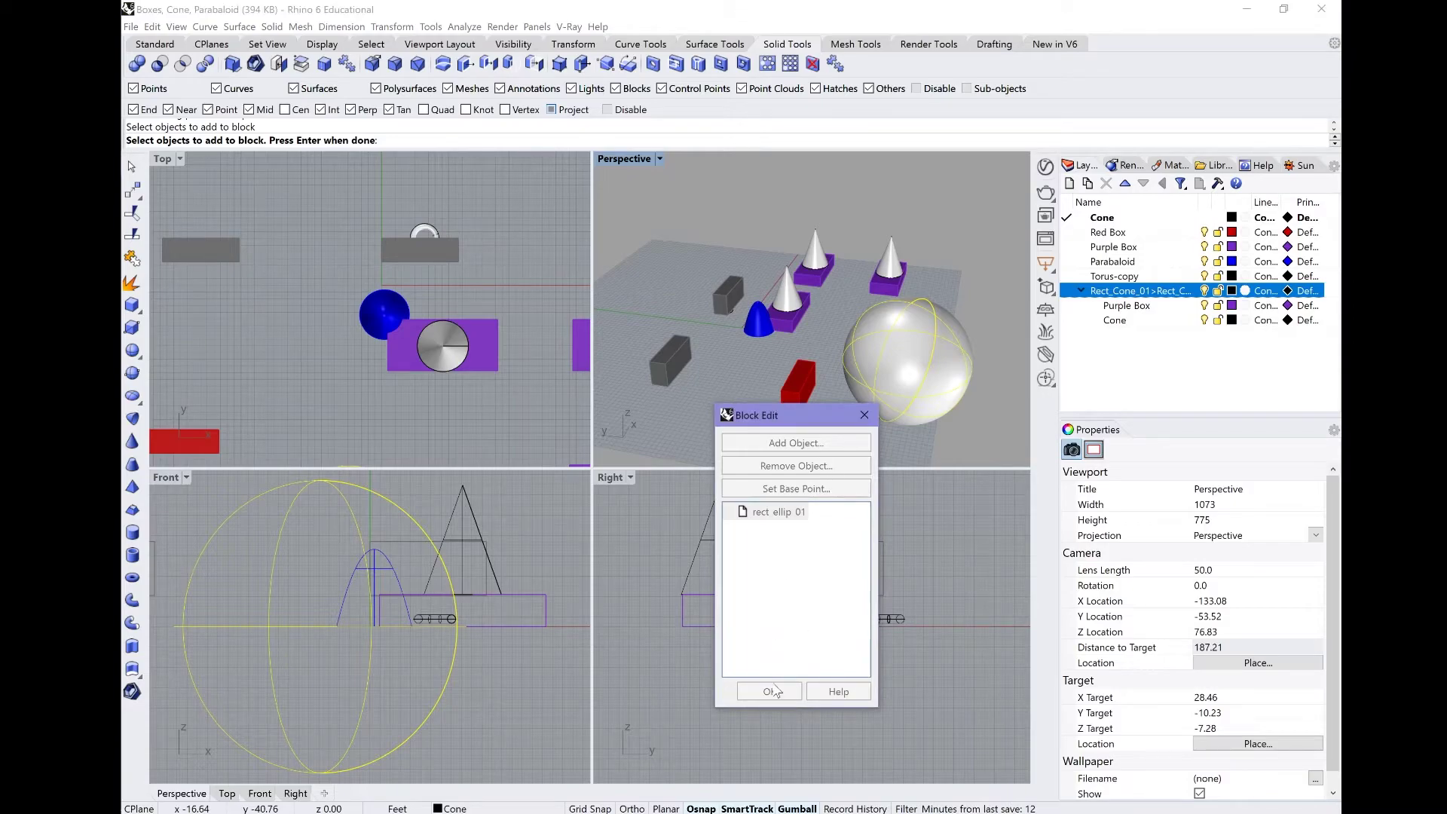
pyautogui.moveTo(817, 421); pyautogui.dragTo(499, 370)
pyautogui.click(394, 143)
pyautogui.press('Return')
pyautogui.click(455, 640)
# Redo the block redefinition so instances show paraboloids again.
pyautogui.moveTo(735, 295); pyautogui.dragTo(893, 339, button='right')
pyautogui.moveTo(912, 418); pyautogui.dragTo(872, 383, button='right')
pyautogui.hotkey('ctrl', 'y')
# Stretch one box-and-paraboloid block instance along one axis, then attempt to edit its contents.
pyautogui.click(810, 407)
pyautogui.moveTo(821, 379); pyautogui.dragTo(866, 382)
pyautogui.click(892, 358)
pyautogui.doubleClick(842, 376)
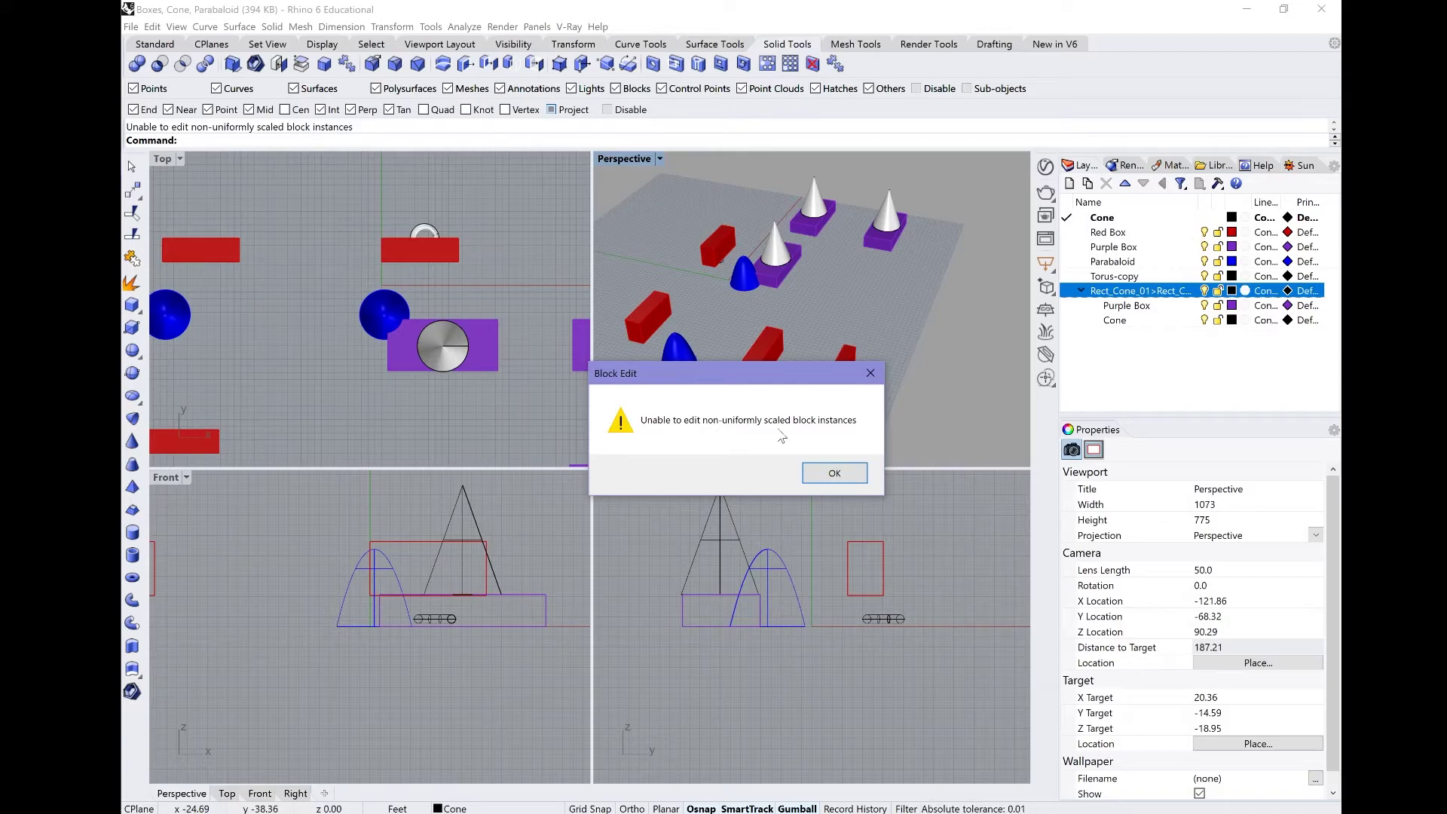
# Dismiss the scaling warning and move a block instance to the left of the scene.
pyautogui.click(834, 473)
pyautogui.click(823, 378)
pyautogui.moveTo(860, 391); pyautogui.dragTo(667, 363)
pyautogui.doubleClick(676, 360)
pyautogui.click(451, 642)
# Copy the block elsewhere, explode the copy, and select the left block instance.
pyautogui.keyDown('alt'); pyautogui.moveTo(740, 364); pyautogui.dragTo(800, 378); pyautogui.keyUp('alt')
pyautogui.write('Explode')
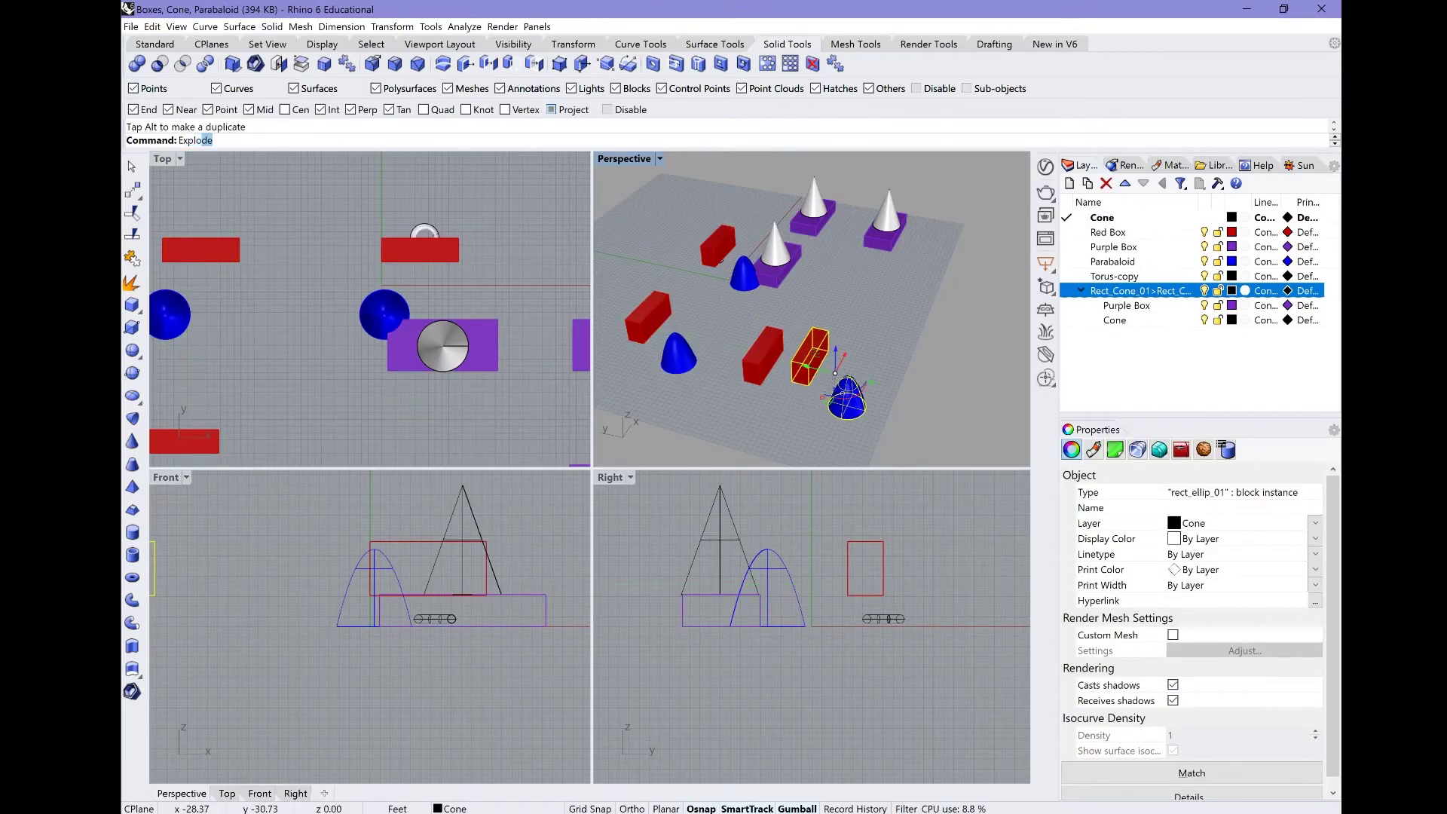
pyautogui.press('Return')
pyautogui.click(862, 325)
pyautogui.click(810, 353)
pyautogui.click(681, 355)
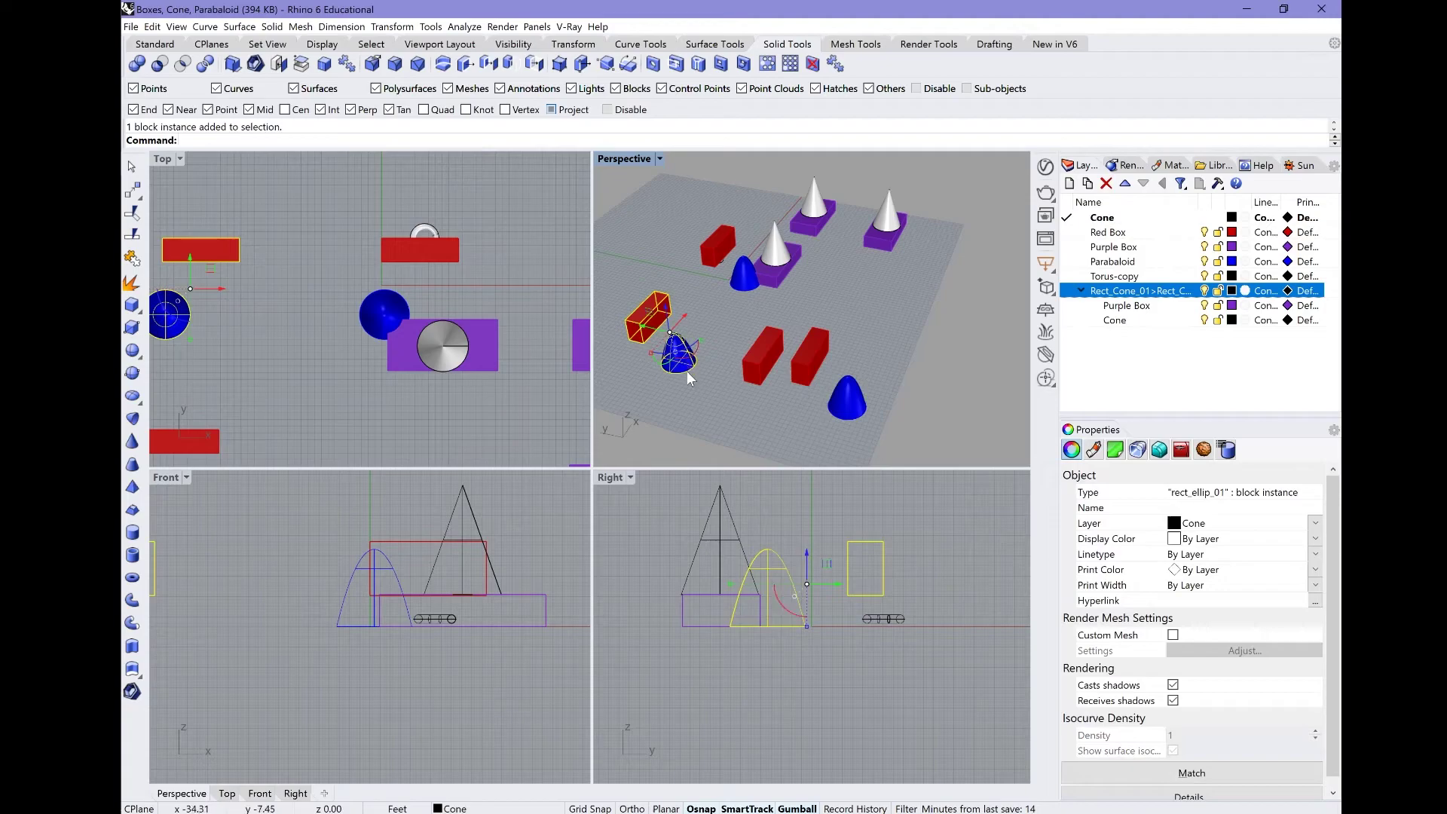
# Copy the block's red box and paraboloid and paste them as loose geometry.
pyautogui.doubleClick(686, 367)
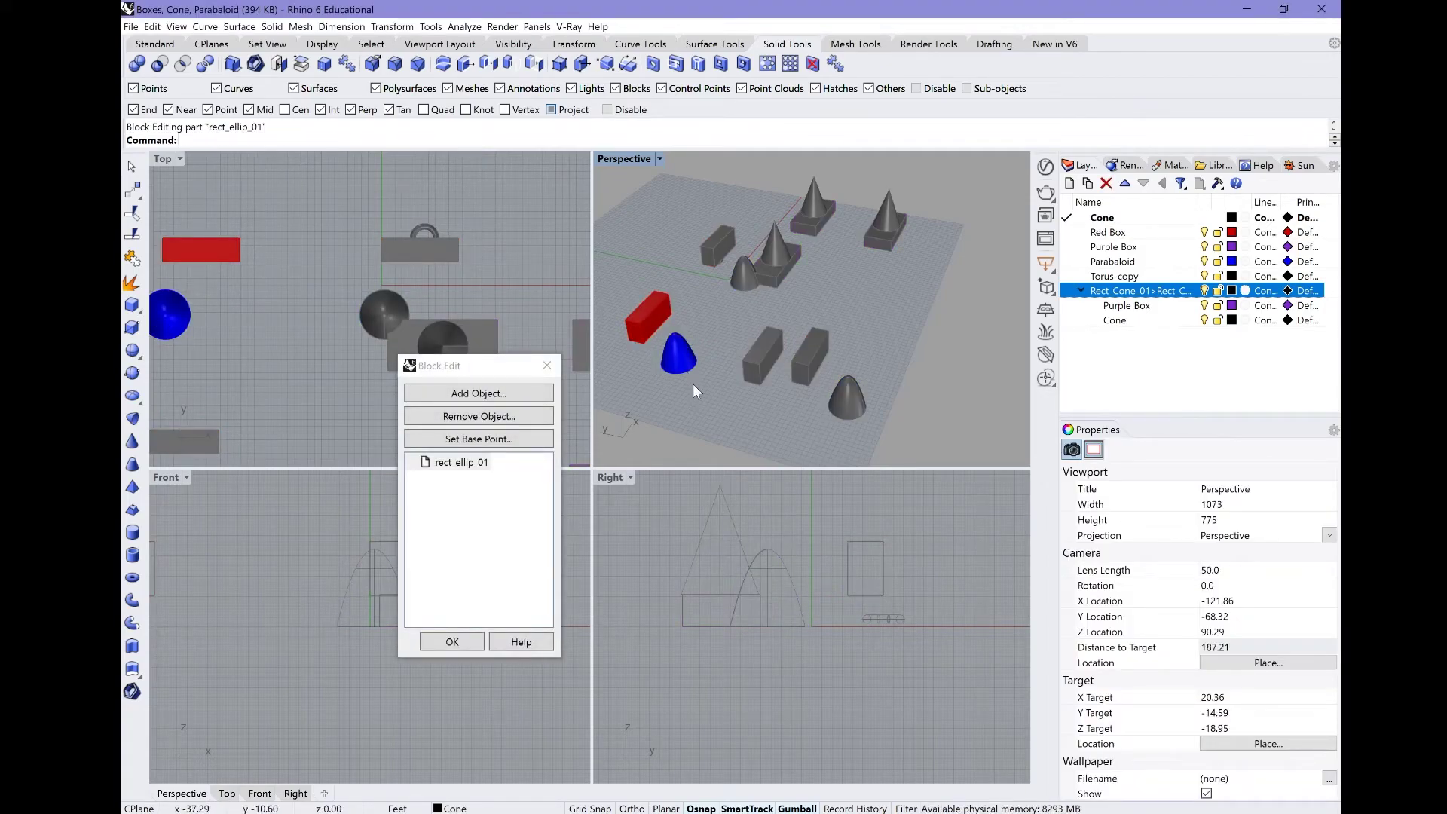
pyautogui.hotkey('ctrl', 'a')
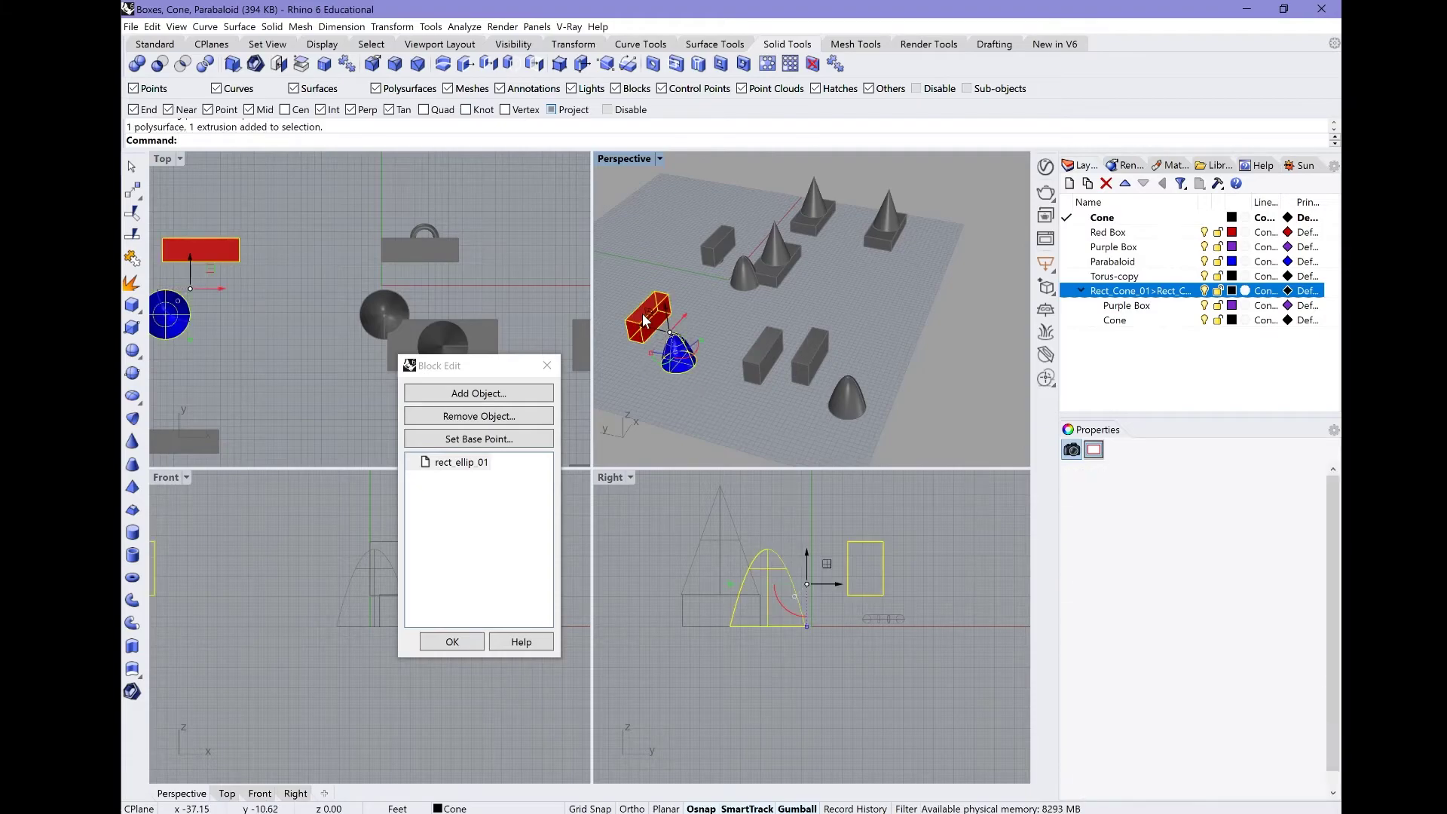
pyautogui.hotkey('ctrl', 'c')
pyautogui.click(454, 643)
pyautogui.click(672, 368)
pyautogui.hotkey('ctrl', 'v')
# Delete the duplicate overlapping red box.
pyautogui.click(715, 315)
pyautogui.click(677, 351)
pyautogui.click(647, 316)
pyautogui.click(687, 359)
pyautogui.press('Delete')
# Define the loose red box and paraboloid as a block named rect_ellip_02.
pyautogui.moveTo(831, 360)
pyautogui.mouseDown(button='right')
pyautogui.moveTo(806, 357)
pyautogui.moveTo(826, 354)
pyautogui.mouseUp(button='right')
pyautogui.click(717, 330)
pyautogui.write('Block')
pyautogui.press('Return')
pyautogui.click(701, 369)
pyautogui.write('rect_e')
# Create the rect_ellip_02 block, then list the block definitions in the Insert dialog.
pyautogui.click(784, 547)
pyautogui.click(794, 326)
pyautogui.write('Ins')
pyautogui.press('Return')
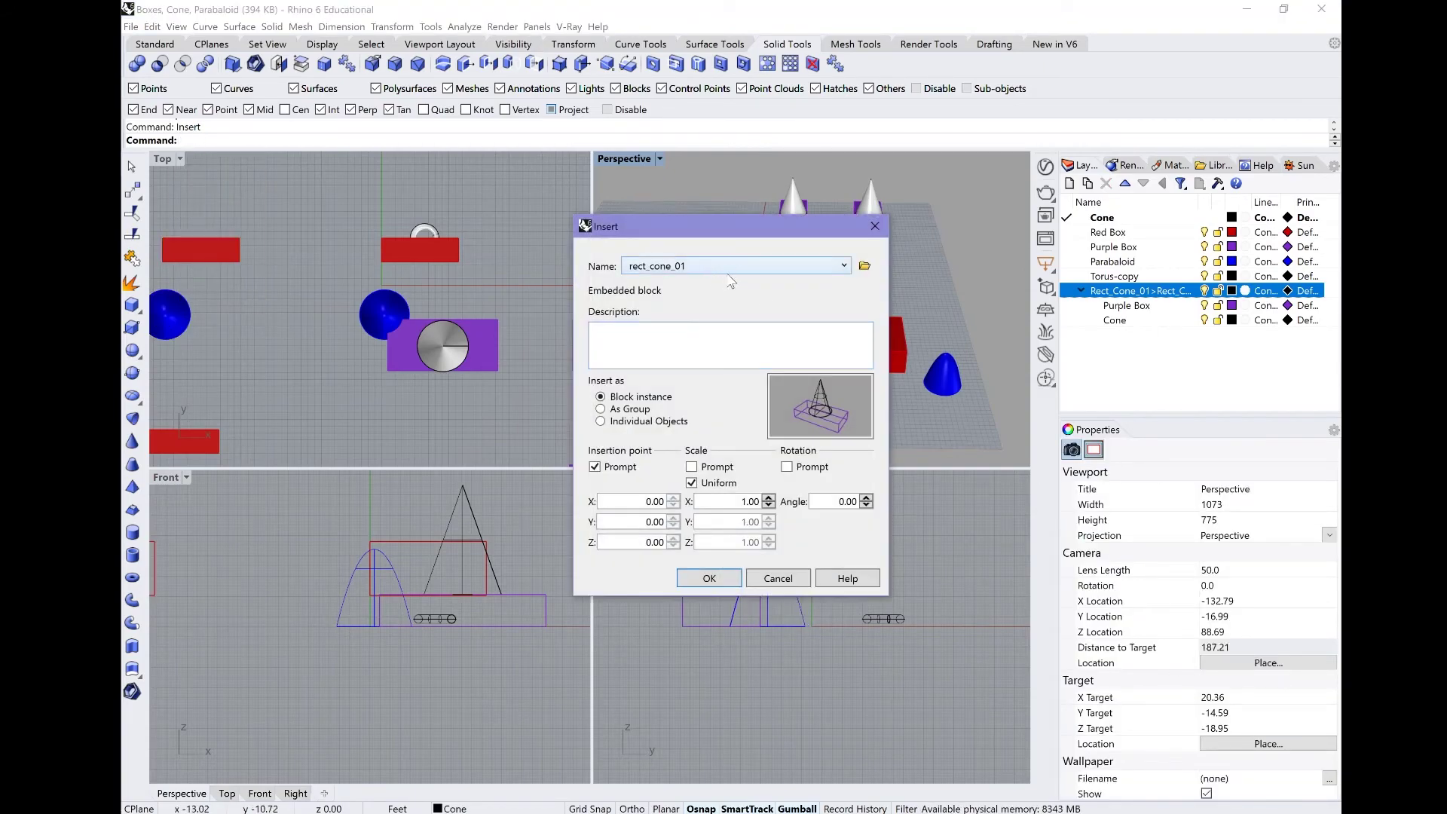
pyautogui.click(729, 267)
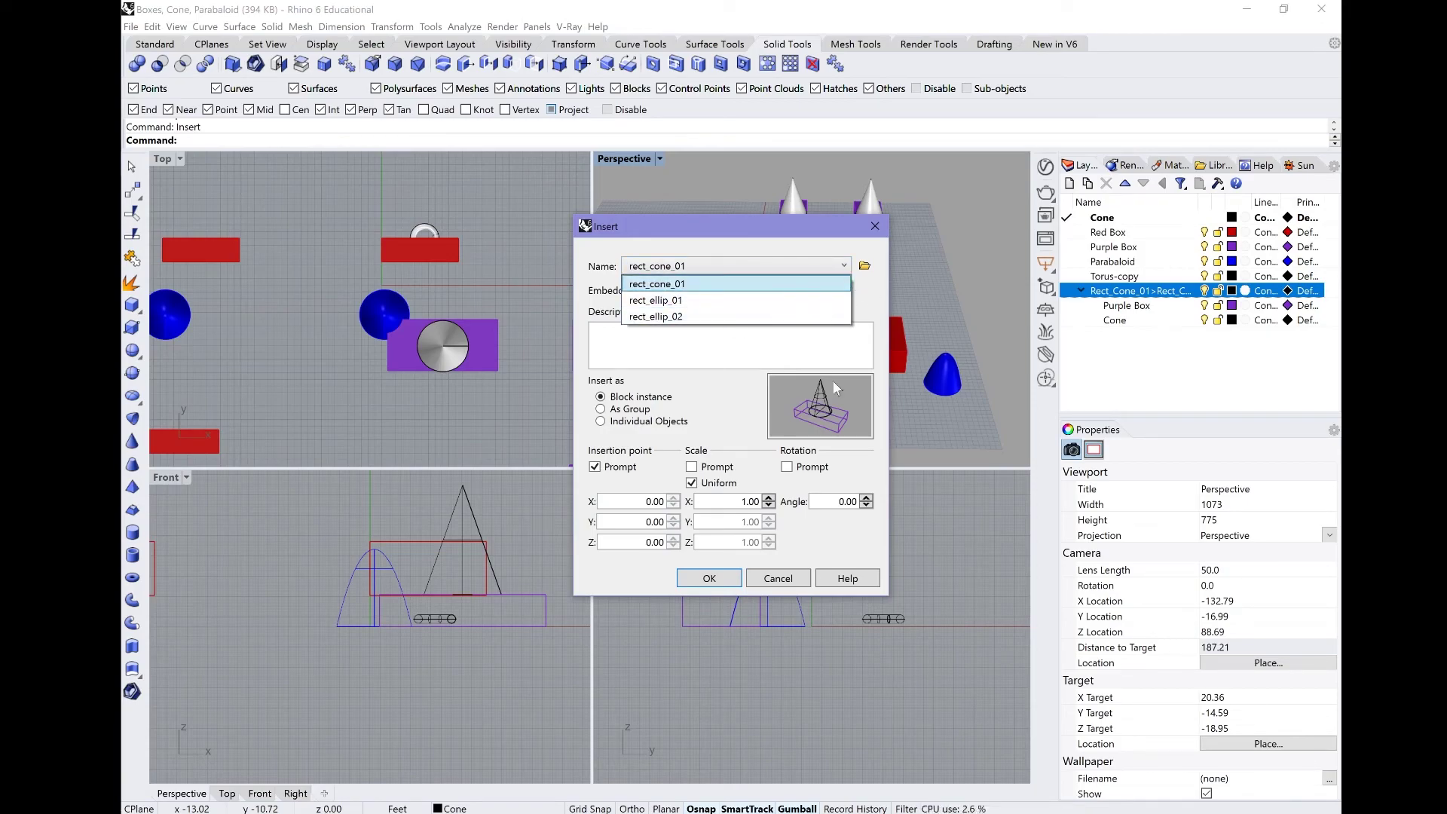
# Cancel the insertion and delete every object in the scene.
pyautogui.click(720, 587)
pyautogui.click(789, 579)
pyautogui.keyDown('shift'); pyautogui.moveTo(692, 155); pyautogui.dragTo(696, 173, button='right'); pyautogui.keyUp('shift')
pyautogui.moveTo(696, 173)
pyautogui.mouseDown()
pyautogui.moveTo(714, 184)
pyautogui.moveTo(684, 181)
pyautogui.mouseUp()
pyautogui.press('Delete')
# Insert the rect_ellip_01 block from its embedded definition.
pyautogui.write('Insert')
pyautogui.press('Return')
pyautogui.click(783, 267)
pyautogui.click(697, 305)
pyautogui.click(730, 579)
# Insert the rect_ellip_02 block and place it in the scene.
pyautogui.rightClick(820, 373)
pyautogui.click(737, 269)
pyautogui.click(726, 316)
pyautogui.click(719, 580)
pyautogui.click(845, 288)
# Delete both inserted block instances.
pyautogui.moveTo(845, 288); pyautogui.dragTo(901, 356, button='right')
pyautogui.moveTo(902, 357); pyautogui.dragTo(702, 223)
pyautogui.press('Delete')
pyautogui.write('Block')
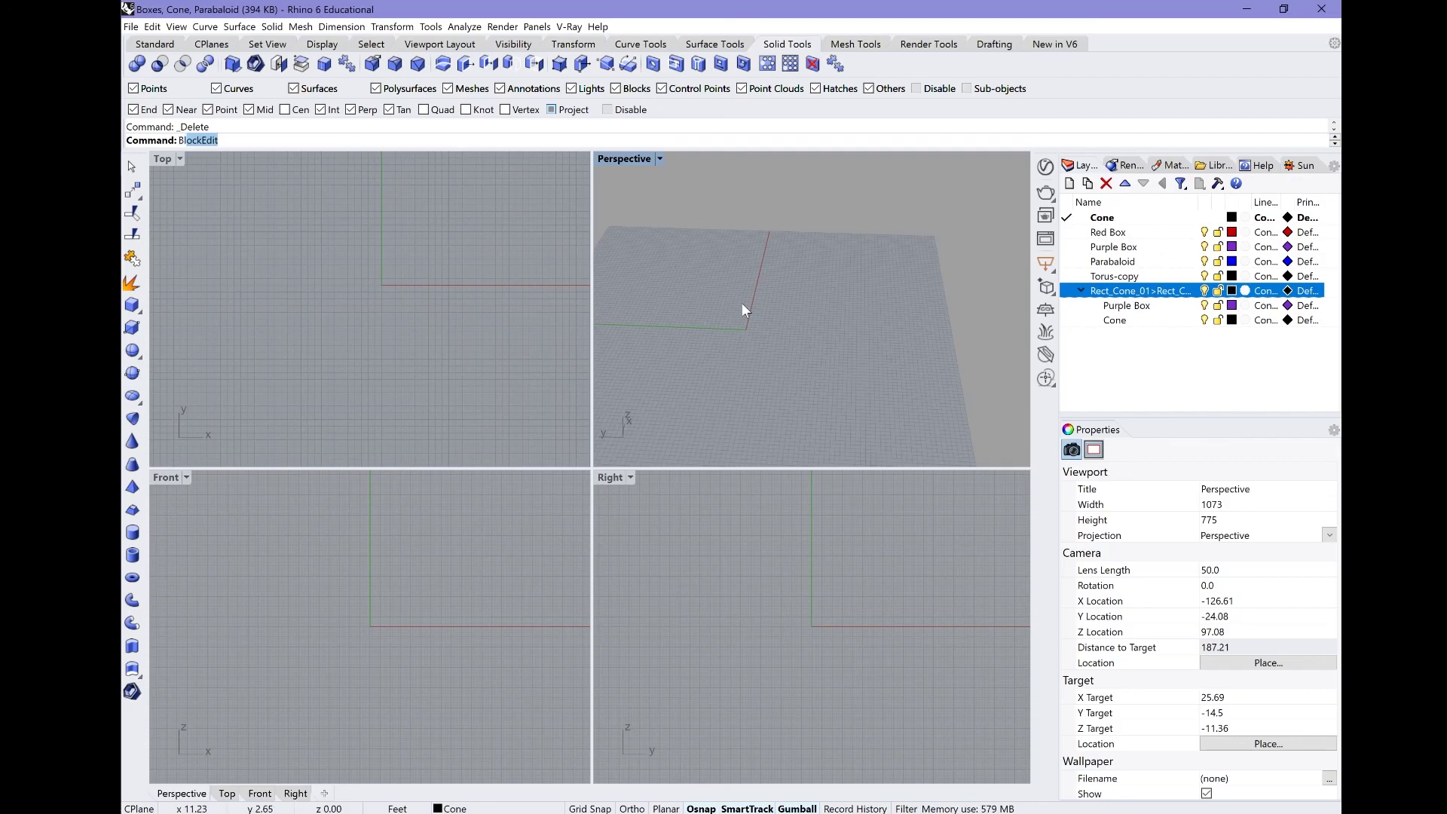
pyautogui.click(194, 181)
pyautogui.click(769, 658)
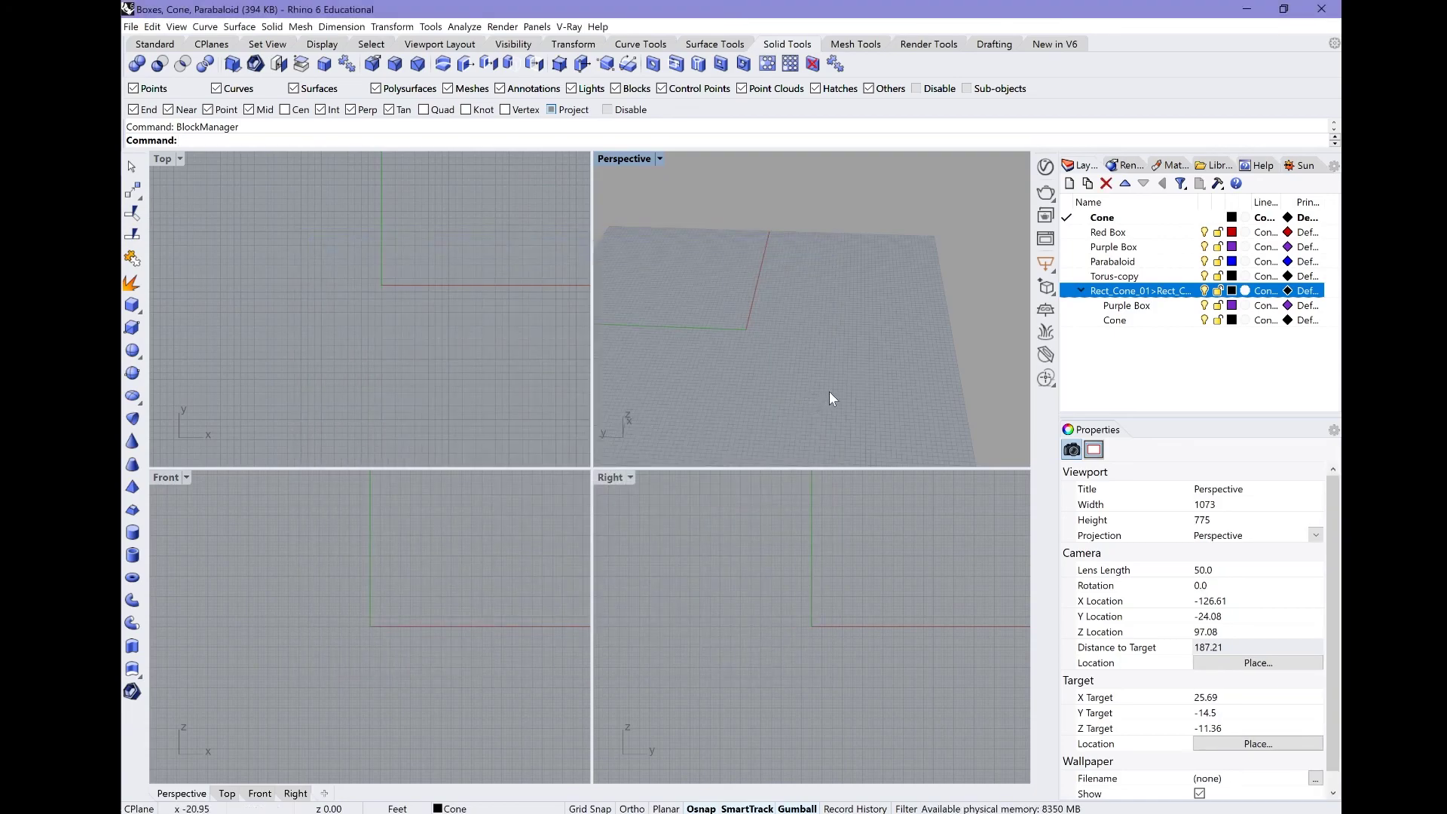